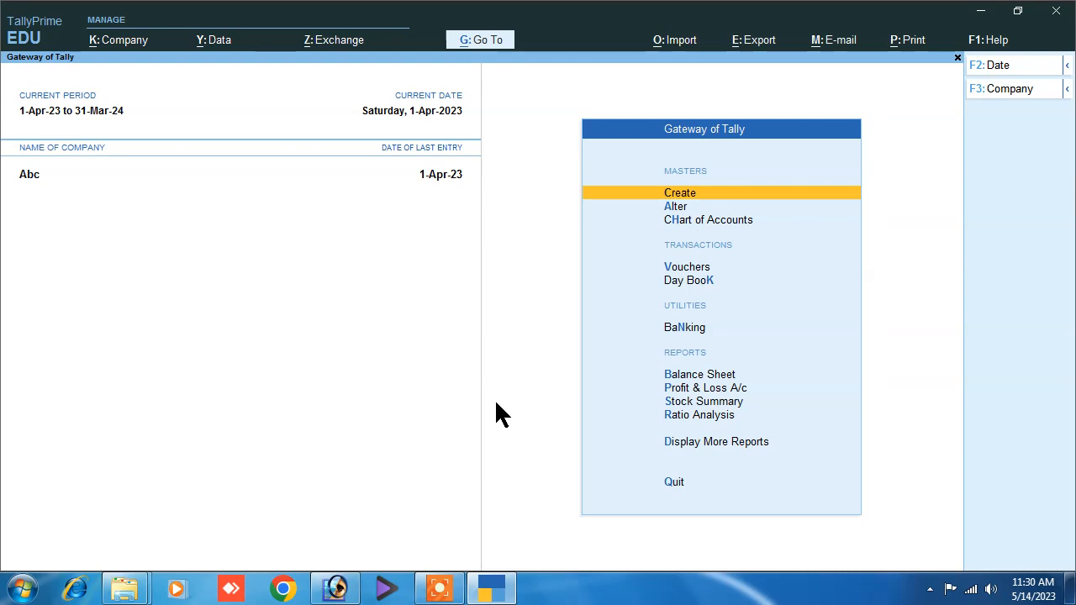
# Open a new sales voucher from the Gateway of Tally
pyautogui.press('Down')
pyautogui.press('Down')
pyautogui.press('Down')
pyautogui.press('Down')
pyautogui.press('Up')
pyautogui.press('Return')
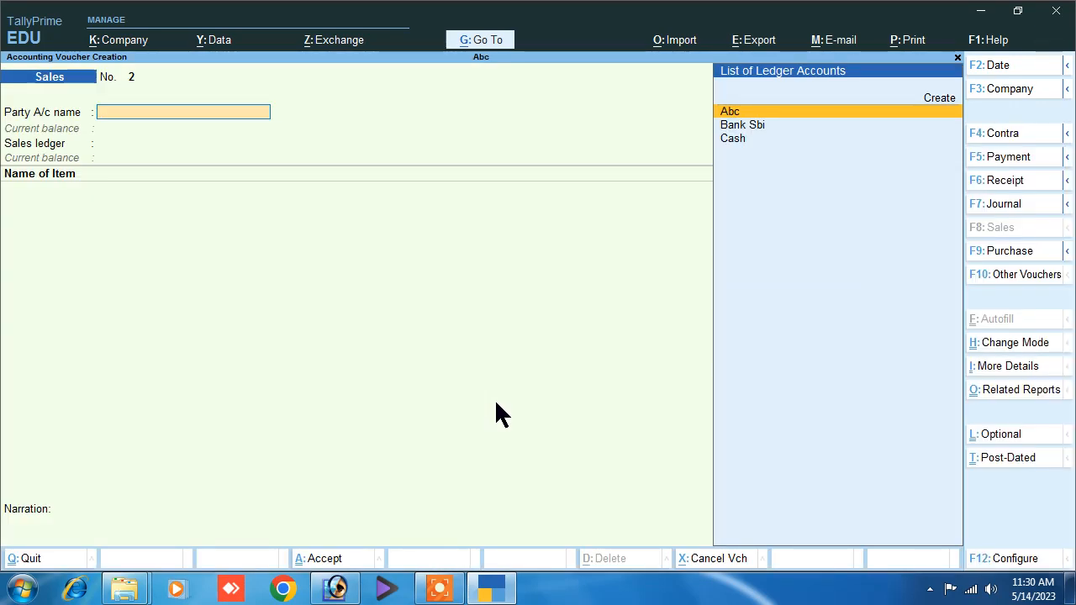
# Choose Abc as the party account, leave the dispatch and party details as they are, and use Sal as the sales ledger
pyautogui.press('Return')
pyautogui.press('Return')
pyautogui.press('Return')
pyautogui.press('Return')
pyautogui.press('Return')
pyautogui.press('Return')
pyautogui.press('Return')
pyautogui.press('Return')
pyautogui.press('Return')
pyautogui.press('Return')
pyautogui.press('Return')
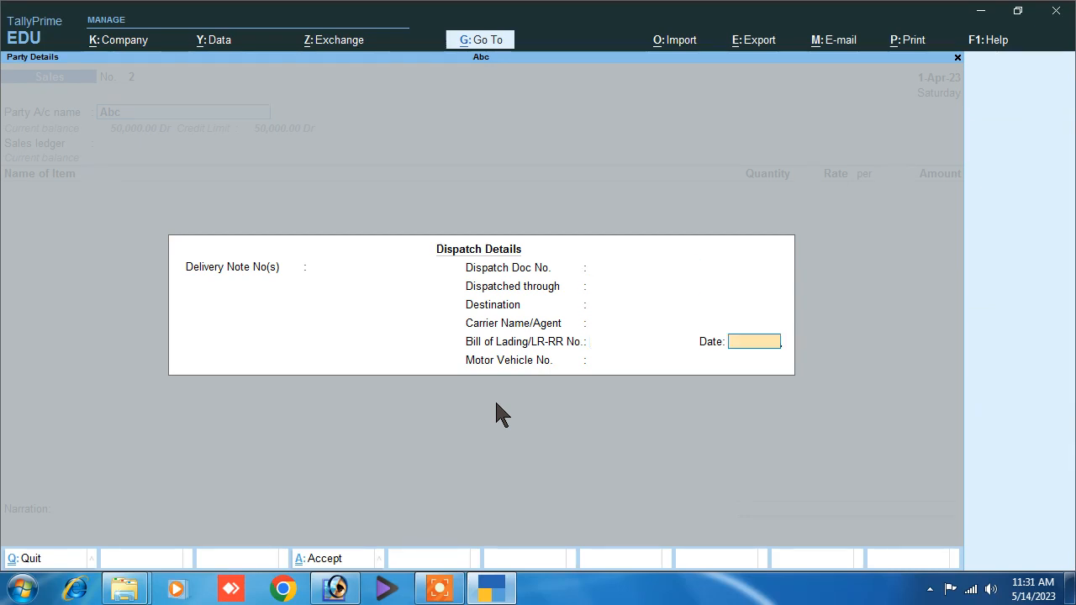
pyautogui.press('Return')
pyautogui.press('Return')
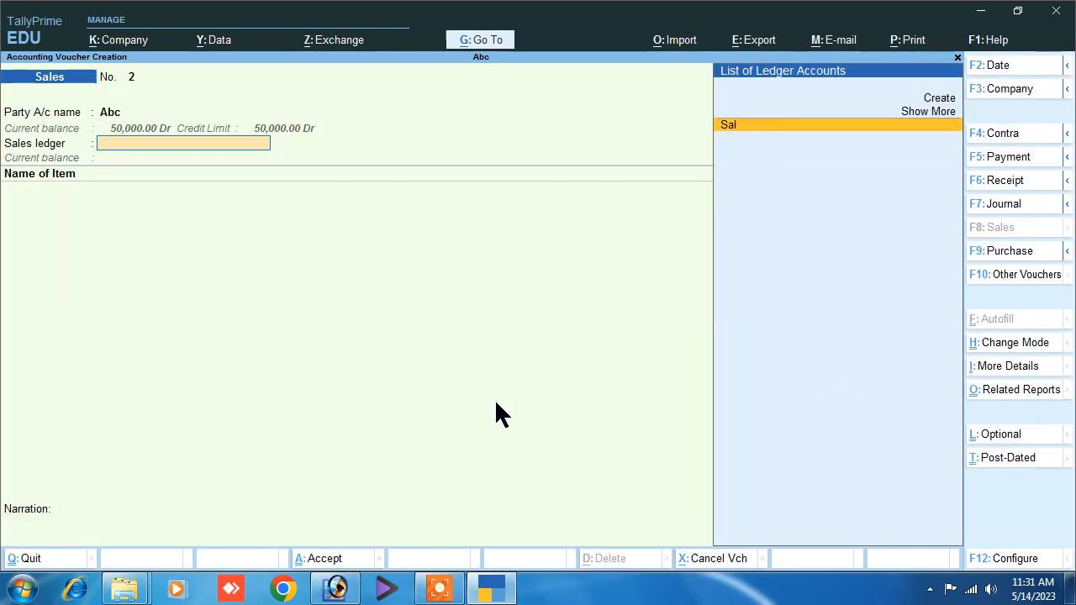
pyautogui.press('Return')
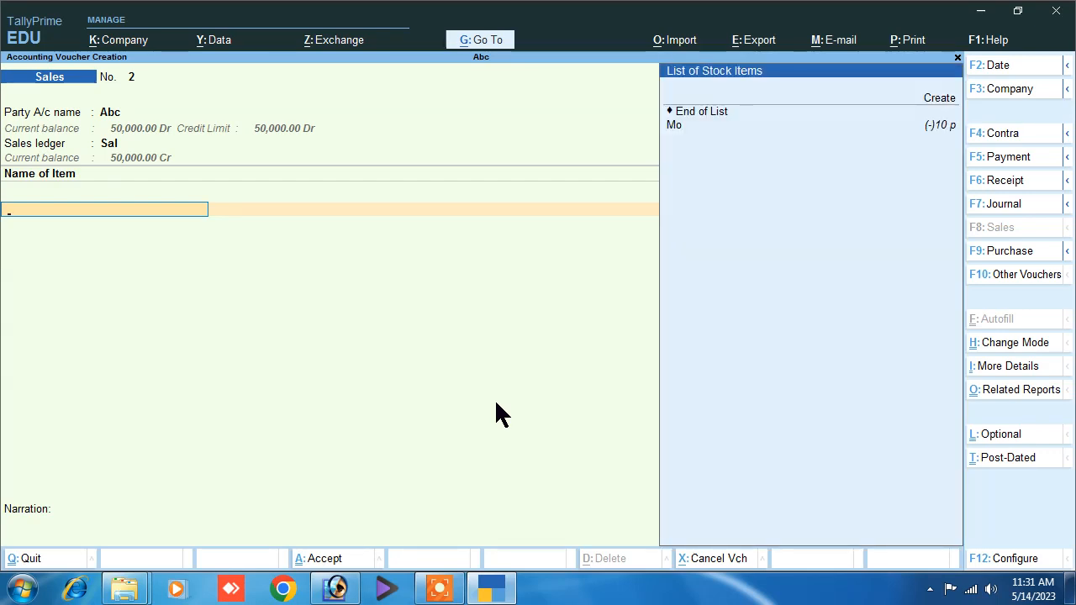
# Add the stock item Mo to the sales voucher with quantity 2 and rate 51000
pyautogui.press('Down')
pyautogui.press('Return')
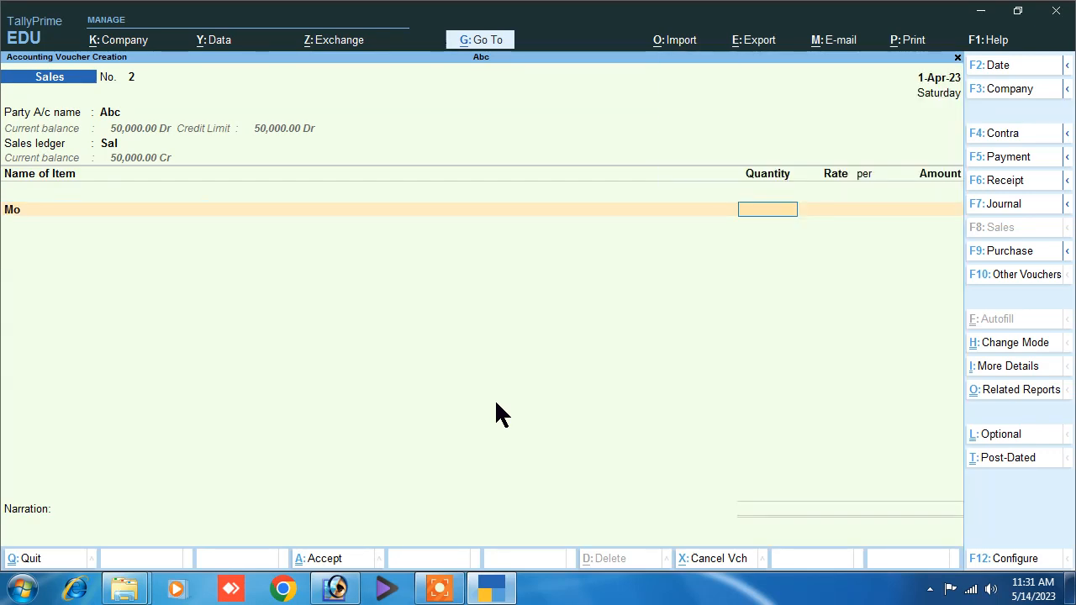
pyautogui.write('2')
pyautogui.press('Return')
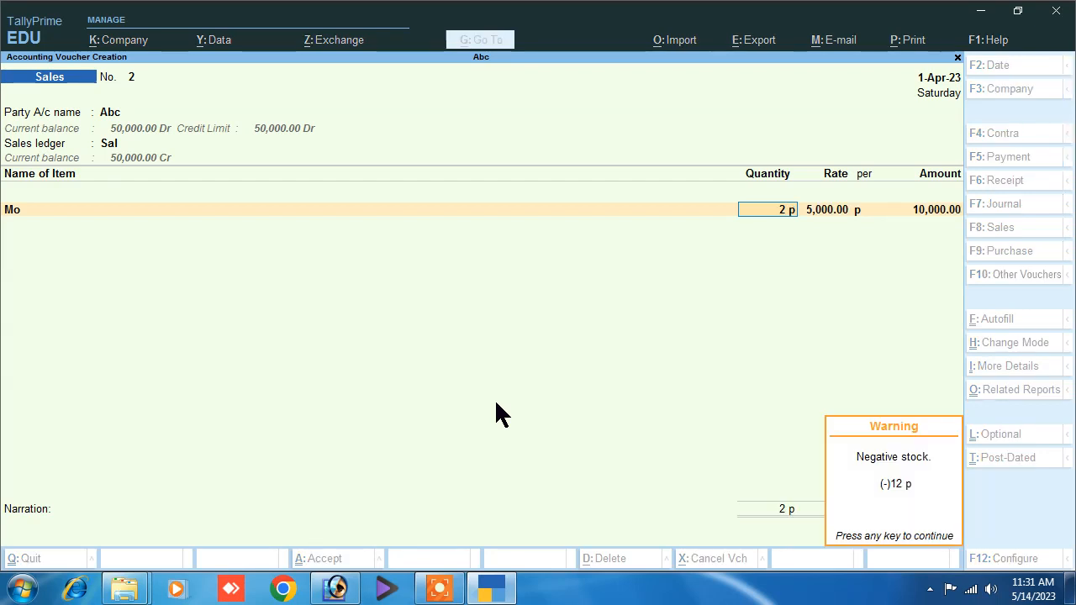
pyautogui.press('Return')
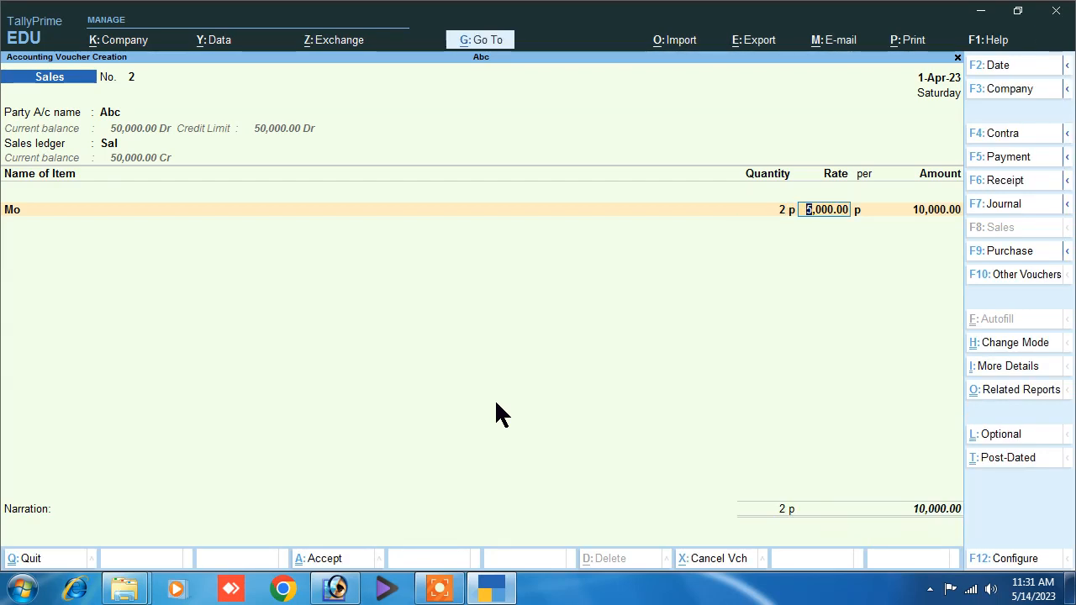
pyautogui.write('51000')
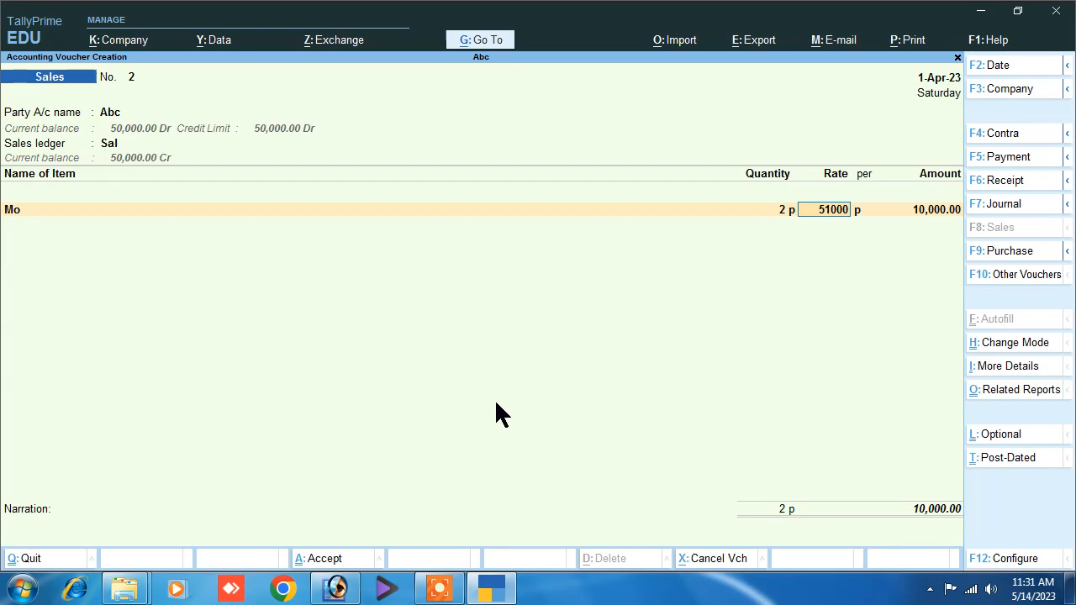
# Close the item list, keep the default e-Way Bill details, and try to save the sales voucher
pyautogui.press('Return')
pyautogui.press('Return')
pyautogui.press('Return')
pyautogui.press('Return')
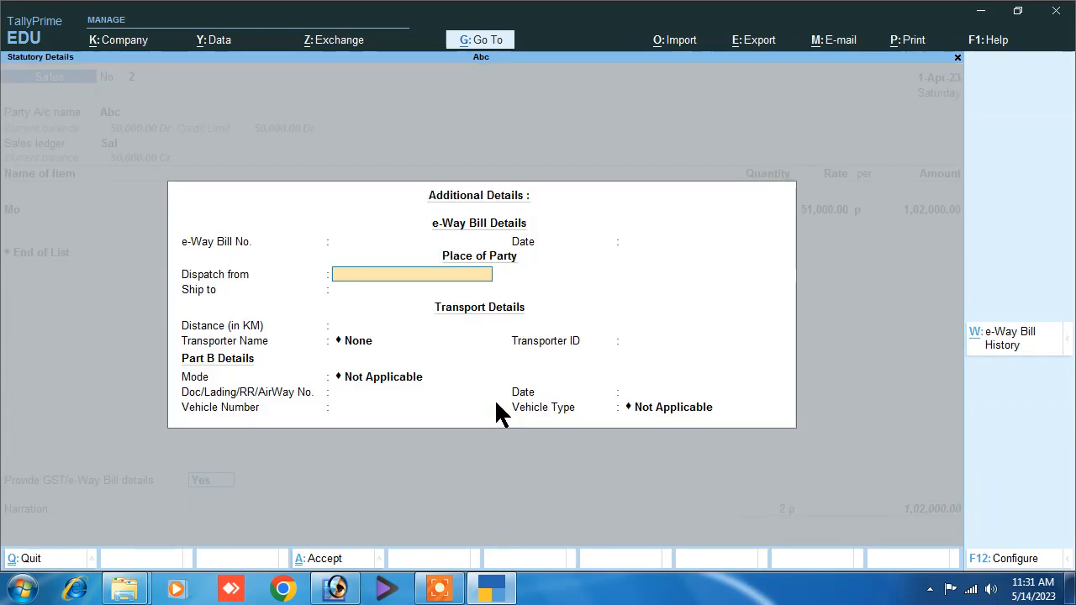
pyautogui.press('Return')
pyautogui.press('Return')
pyautogui.press('Return')
pyautogui.press('Return')
pyautogui.press('Return')
pyautogui.press('Return')
pyautogui.press('Return')
pyautogui.press('Return')
pyautogui.press('Return')
pyautogui.press('Return')
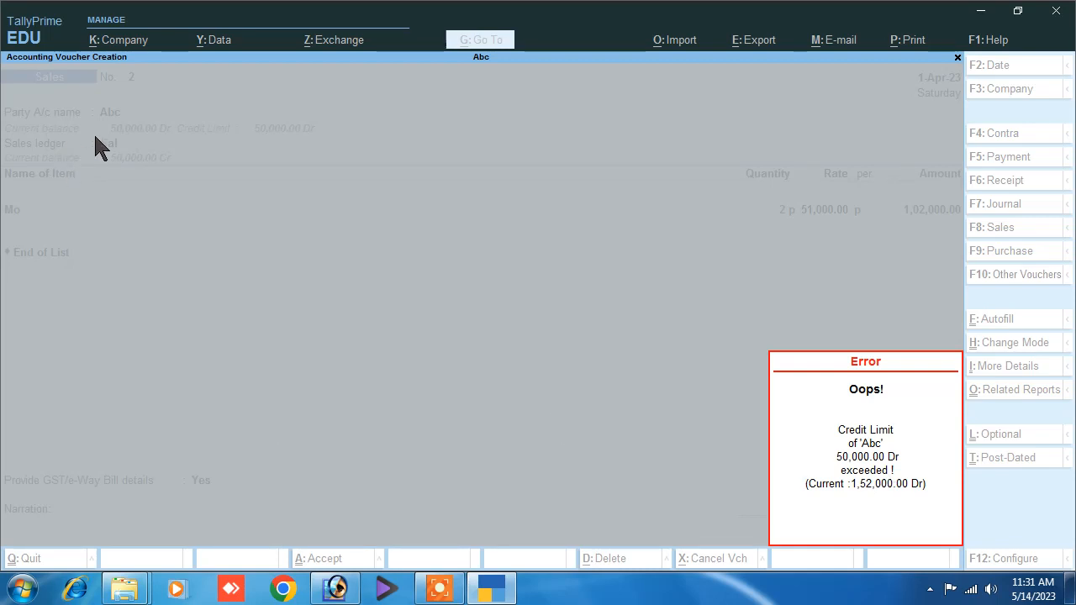
# Dismiss the error, go through all fields of the sales voucher unchanged, and try to save it again
pyautogui.click(831, 496)
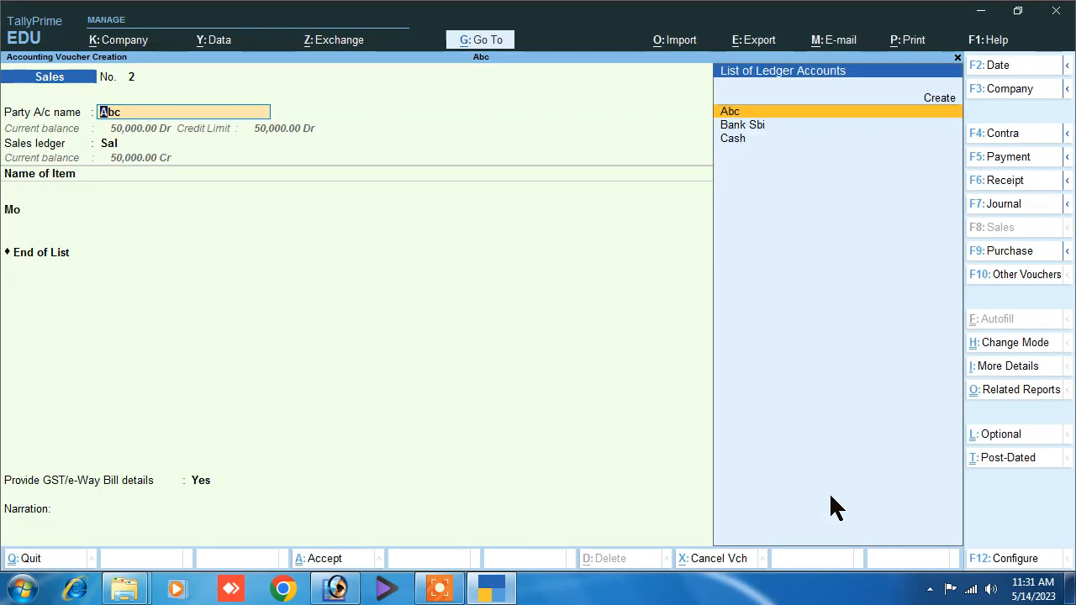
pyautogui.press('Return')
pyautogui.press('Return')
pyautogui.press('Return')
pyautogui.press('Return')
pyautogui.press('Return')
pyautogui.press('Return')
pyautogui.press('Return')
pyautogui.press('Return')
pyautogui.press('Return')
pyautogui.press('Return')
pyautogui.press('Return')
pyautogui.press('Return')
pyautogui.press('Return')
pyautogui.press('Return')
pyautogui.press('Return')
pyautogui.press('Return')
pyautogui.press('Return')
pyautogui.press('Return')
pyautogui.press('Return')
pyautogui.press('Return')
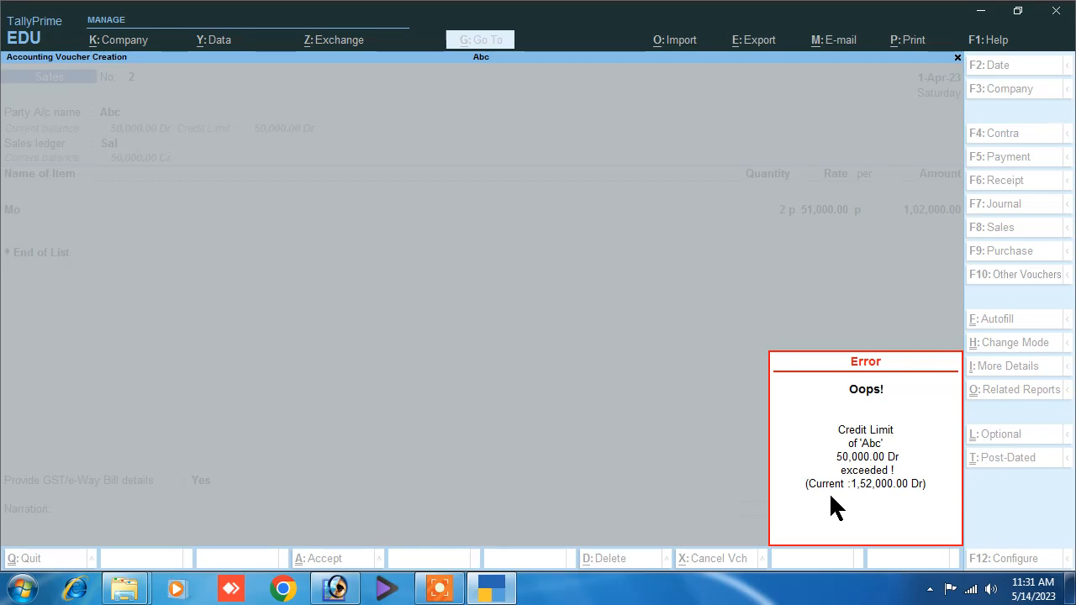
# Dismiss the error and quit the sales voucher without saving, returning to the Gateway of Tally
pyautogui.click(830, 493)
pyautogui.press('Escape')
pyautogui.press('Escape')
pyautogui.press('Escape')
pyautogui.press('n')
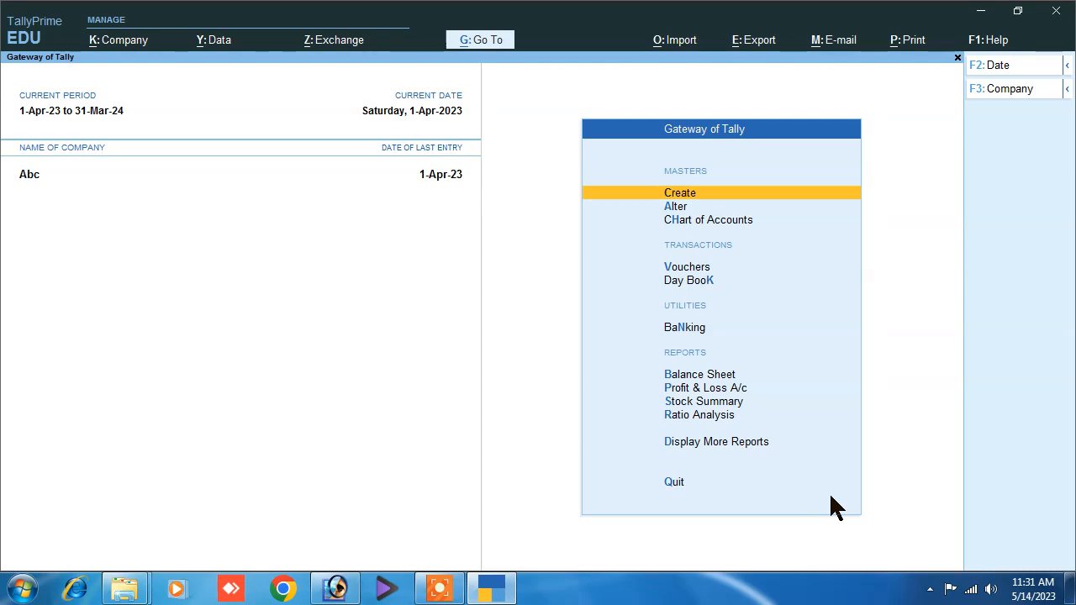
# Open the company Abc for alteration and delete it, confirming the deletion
pyautogui.press('alt')
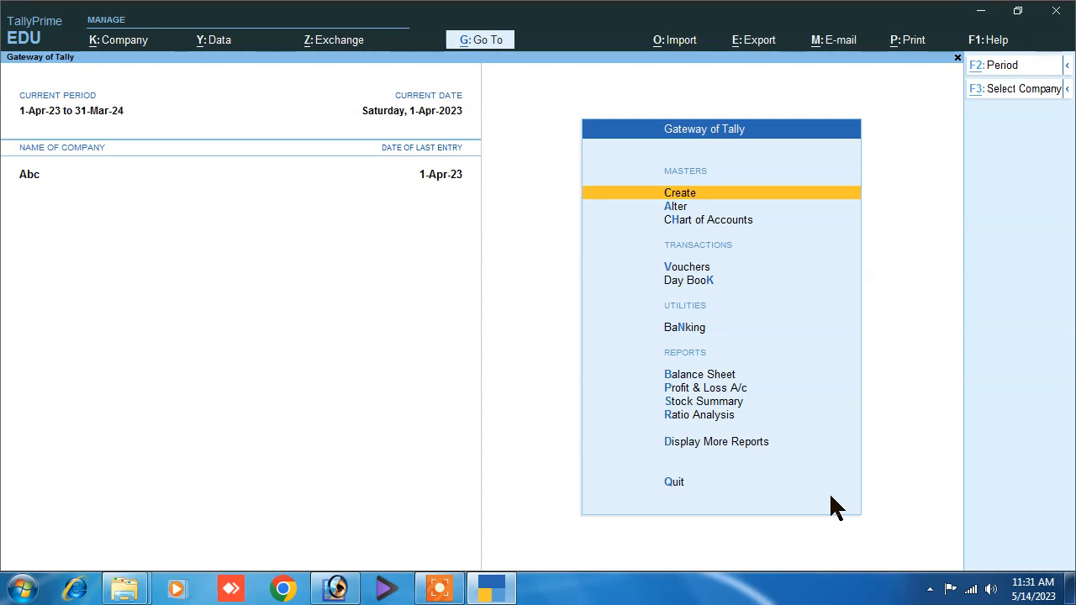
pyautogui.press('F3')
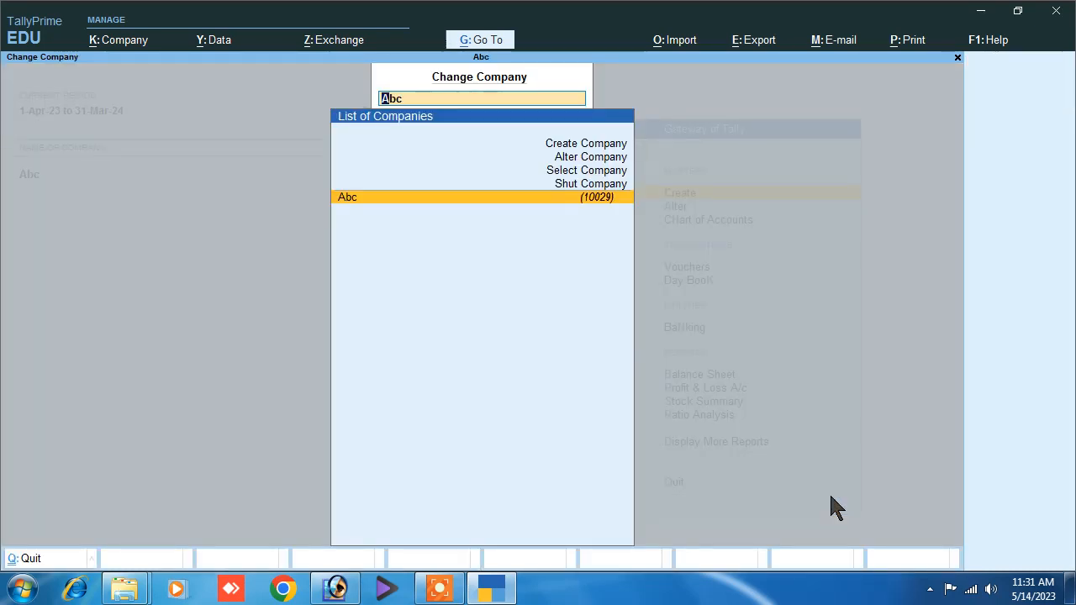
pyautogui.press('Up')
pyautogui.press('Up')
pyautogui.press('Up')
pyautogui.press('Return')
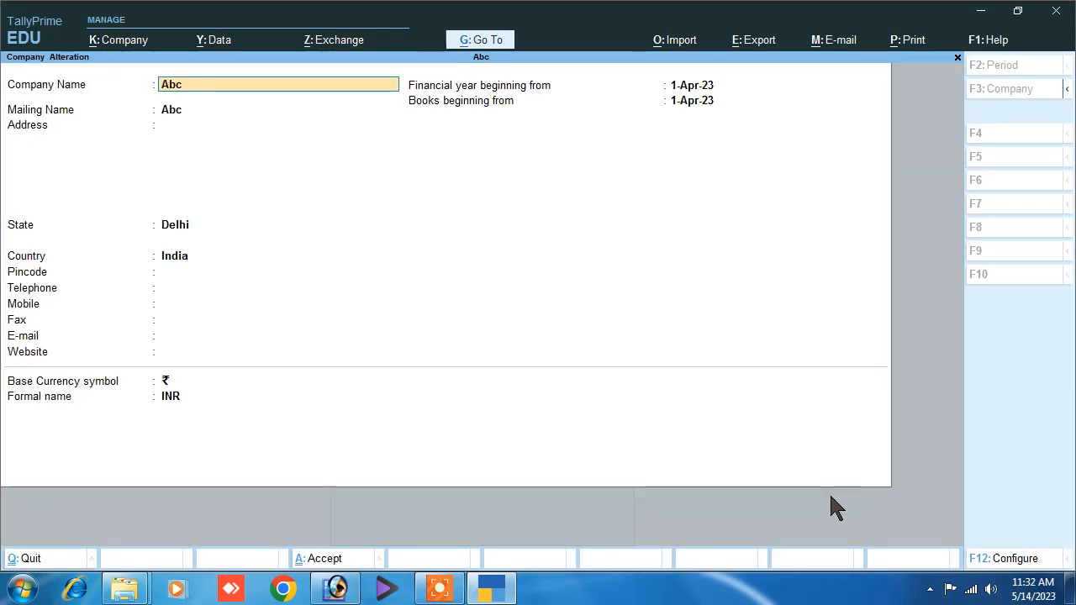
pyautogui.hotkey('alt', 'd')
pyautogui.press('y')
pyautogui.press('y')
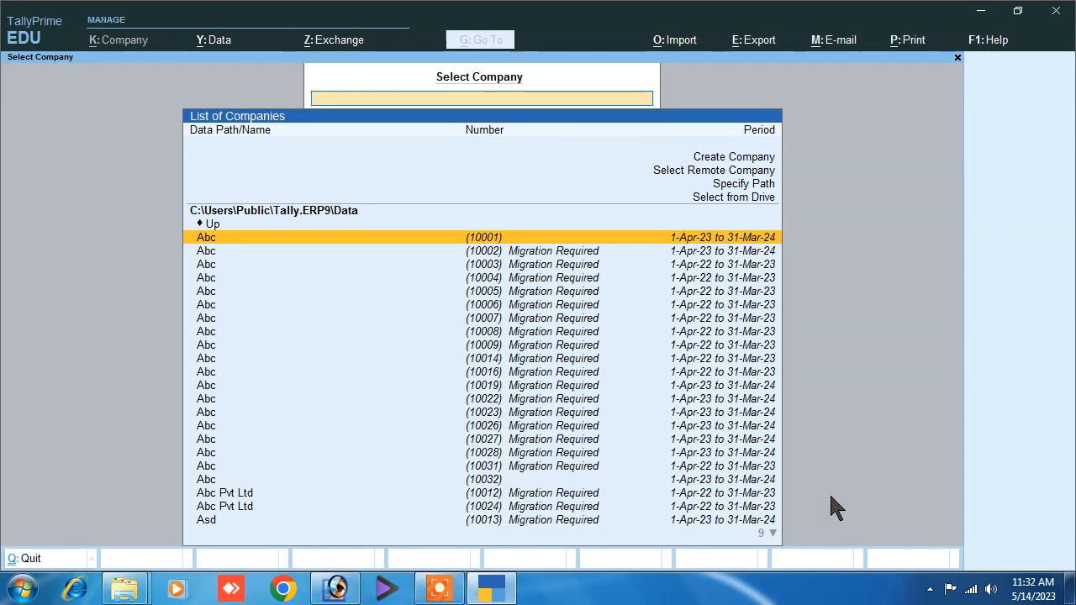
# Start creating a company named Abc, keeping the mailing name and leaving the address blank
pyautogui.press('Up')
pyautogui.press('Up')
pyautogui.press('Up')
pyautogui.press('Up')
pyautogui.press('Up')
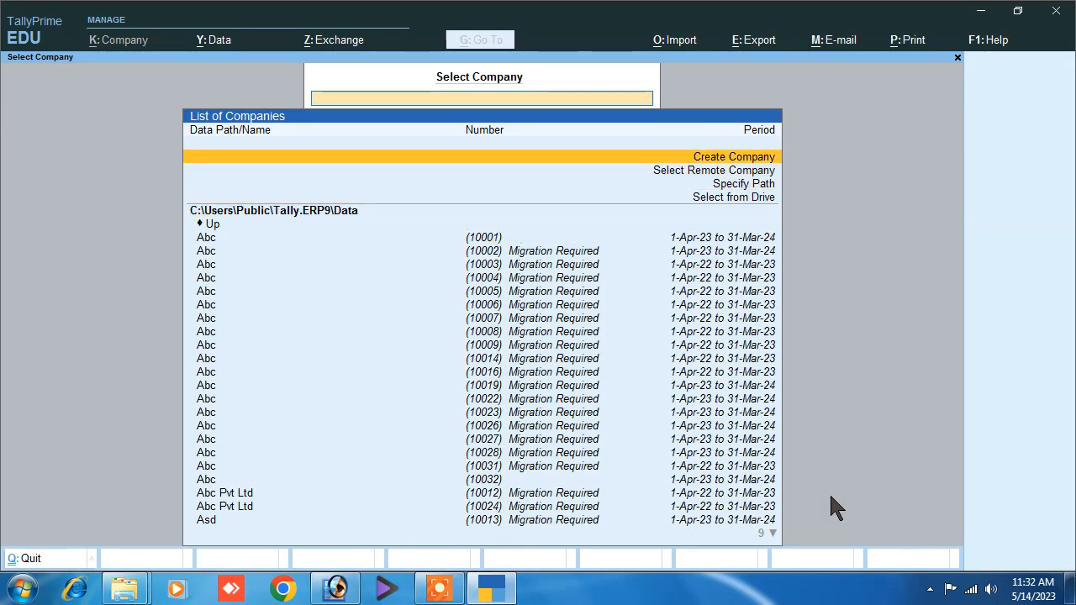
pyautogui.press('Return')
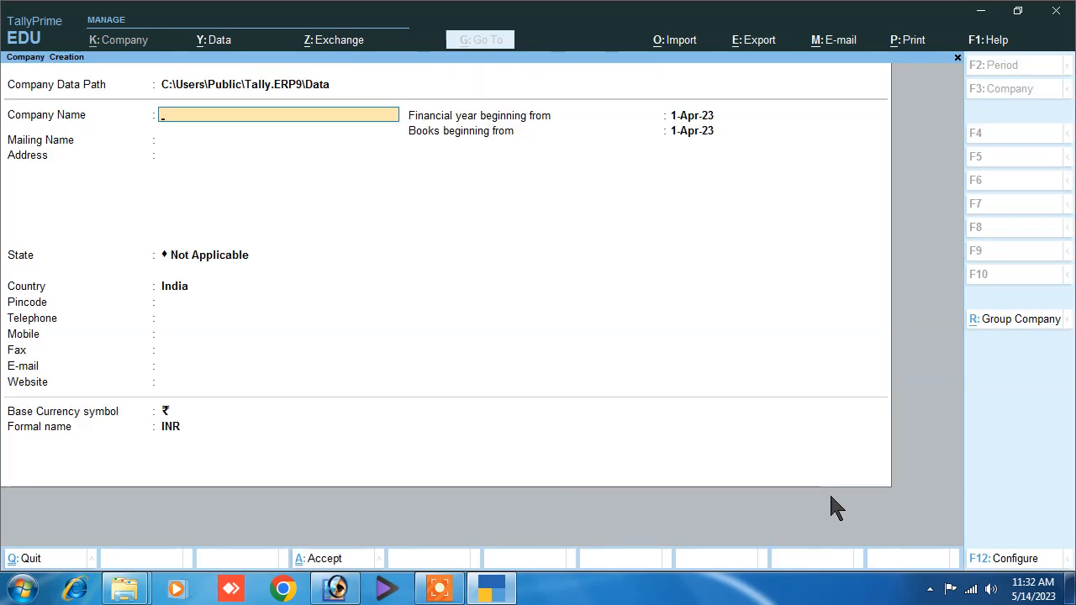
pyautogui.write('Abc')
pyautogui.press('Return')
pyautogui.press('Return')
pyautogui.press('Return')
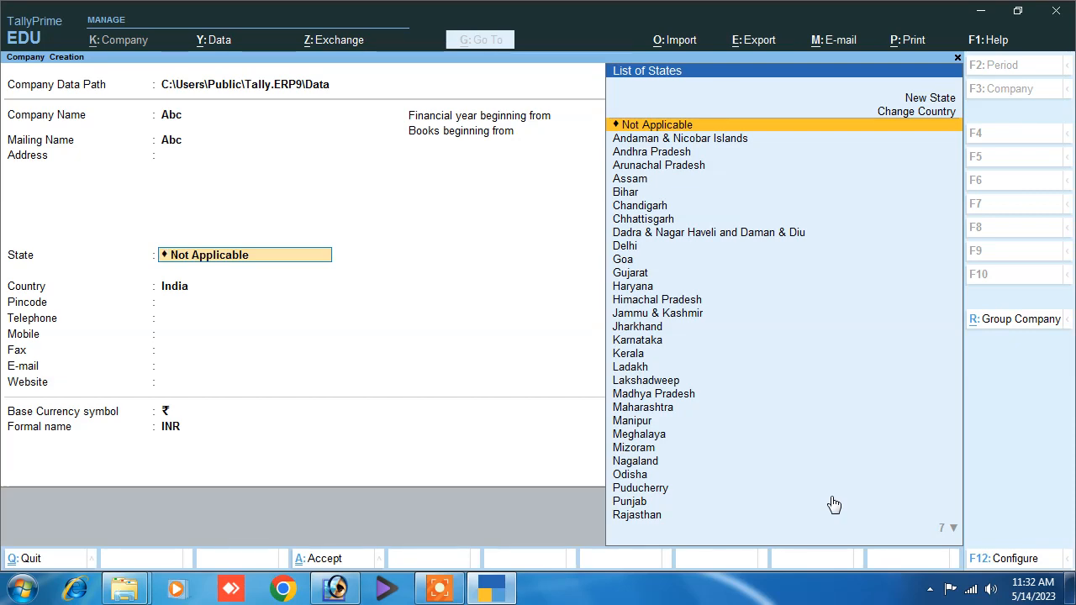
# Set the company's state to Bihar and create the company with the remaining details at their defaults
pyautogui.write('b')
pyautogui.press('Return')
pyautogui.press('Return')
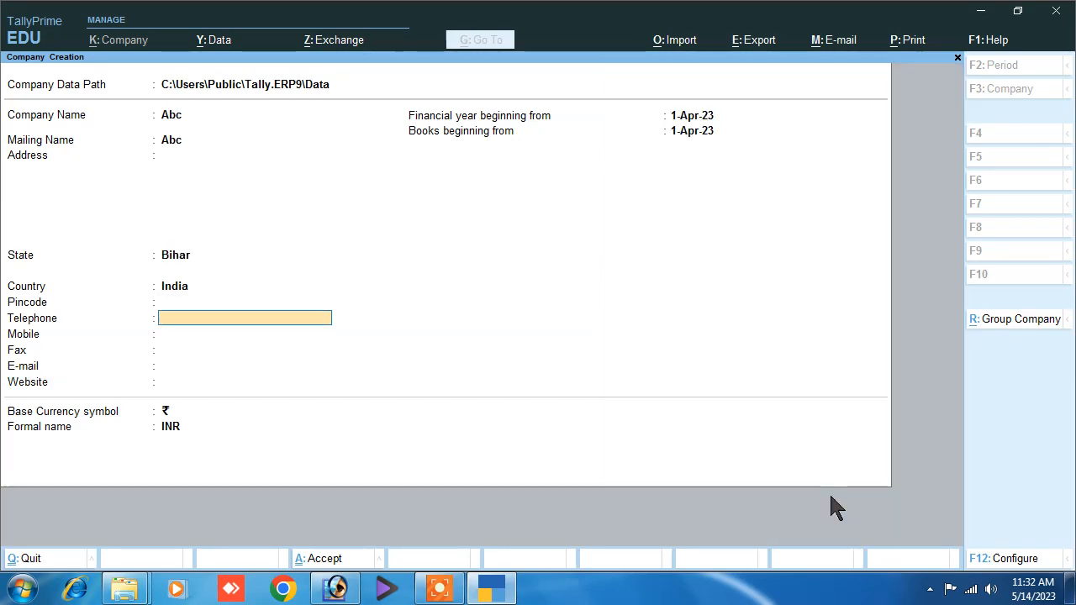
pyautogui.press('Return')
pyautogui.press('Return')
pyautogui.press('Return')
pyautogui.press('Return')
pyautogui.press('Return')
pyautogui.press('Return')
pyautogui.press('Return')
pyautogui.press('Return')
pyautogui.press('Return')
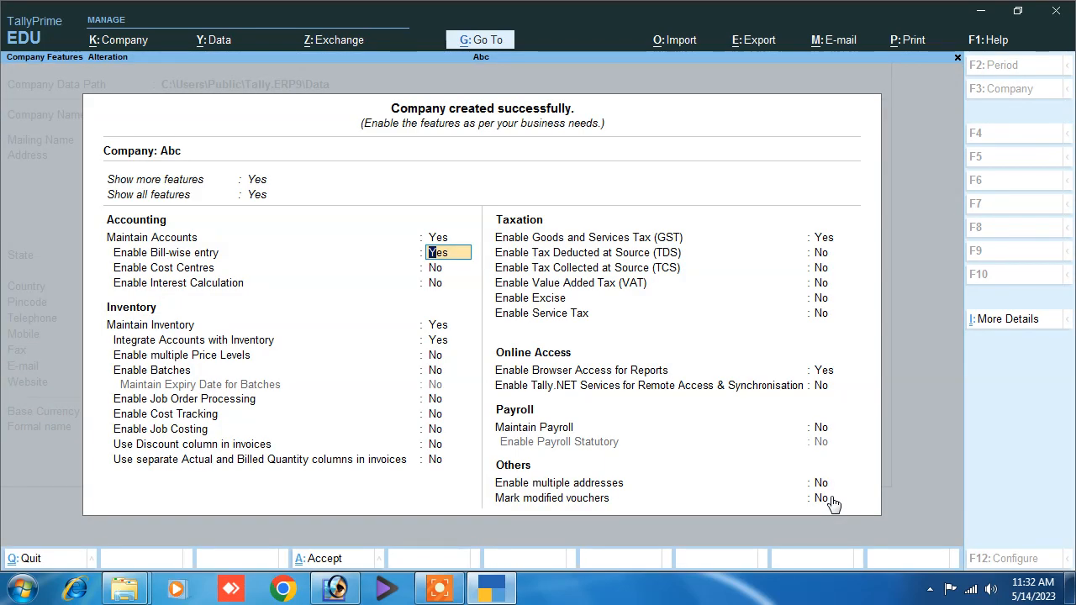
# Keep the accounting and inventory features and accept the default GST details with Regular registration and Monthly GSTR1 periodicity
pyautogui.press('Return')
pyautogui.hotkey('ctrl', 'a')
pyautogui.press('Return')
pyautogui.press('Return')
pyautogui.press('Return')
pyautogui.press('Return')
pyautogui.press('Return')
pyautogui.press('Return')
pyautogui.press('Return')
pyautogui.press('Return')
pyautogui.press('Return')
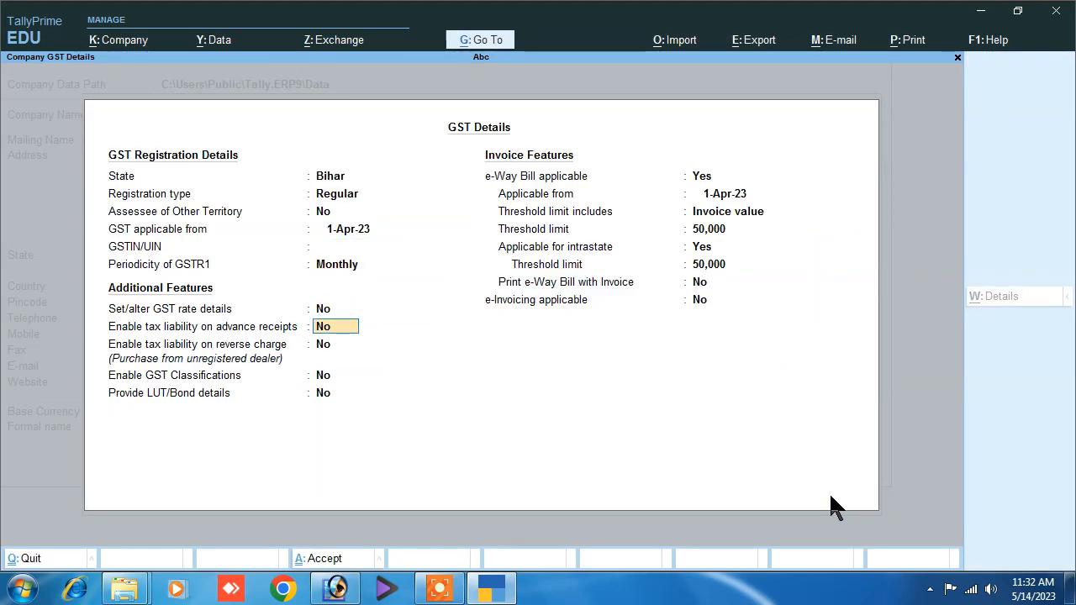
pyautogui.press('Return')
pyautogui.press('Return')
pyautogui.press('Return')
pyautogui.press('Return')
pyautogui.press('Return')
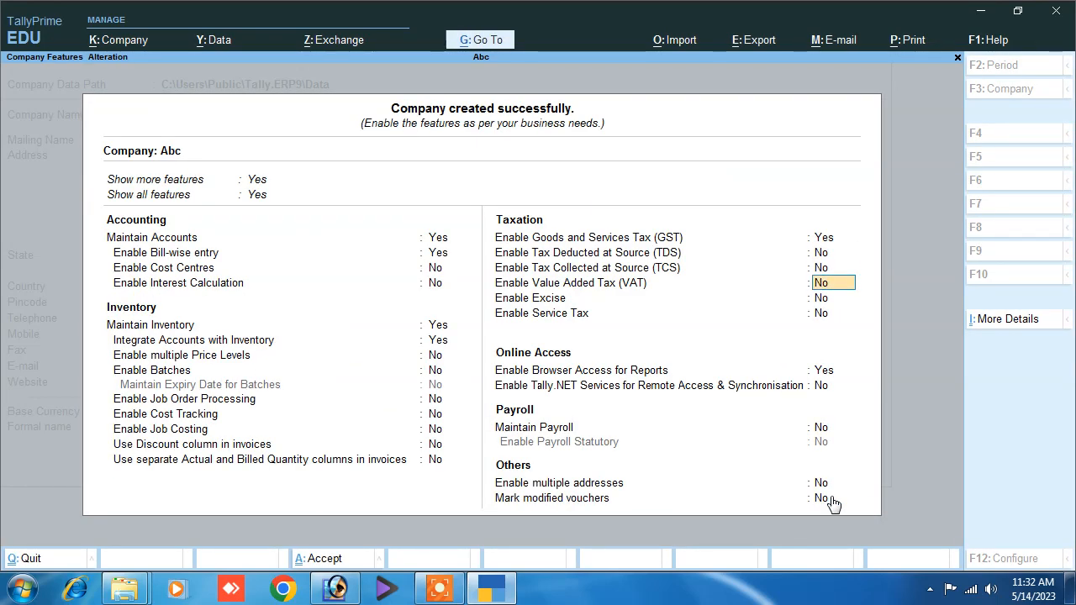
# Keep the remaining taxation, online access and payroll features at their defaults and save the company features
pyautogui.press('Return')
pyautogui.press('Return')
pyautogui.press('Return')
pyautogui.press('Return')
pyautogui.press('Return')
pyautogui.press('Return')
pyautogui.press('Return')
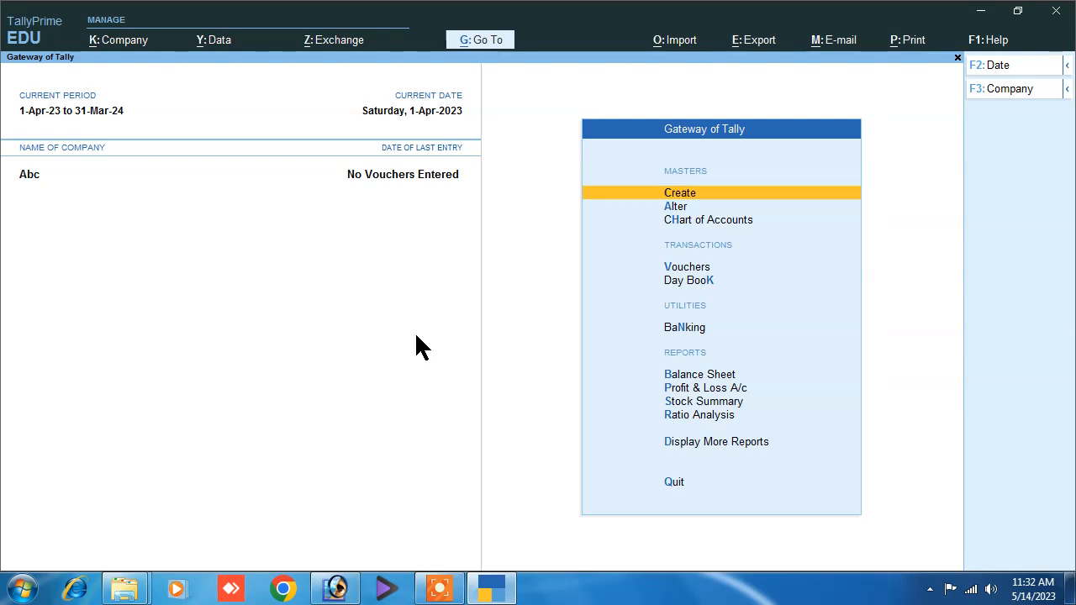
# Open a purchase voucher with supplier invoice number 01 dated 1-Apr-23
pyautogui.click(672, 267)
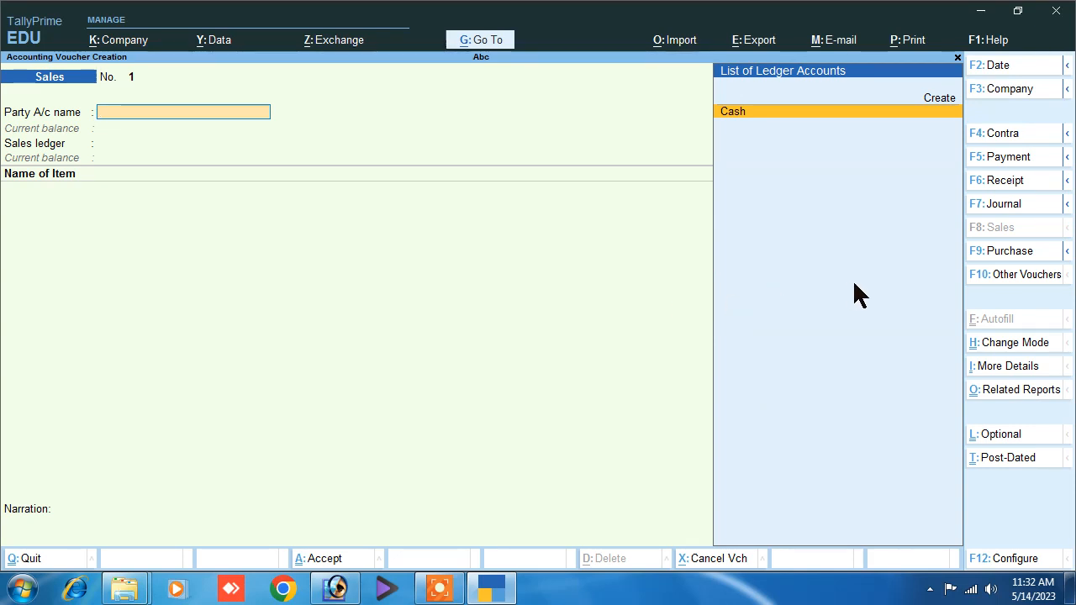
pyautogui.click(981, 256)
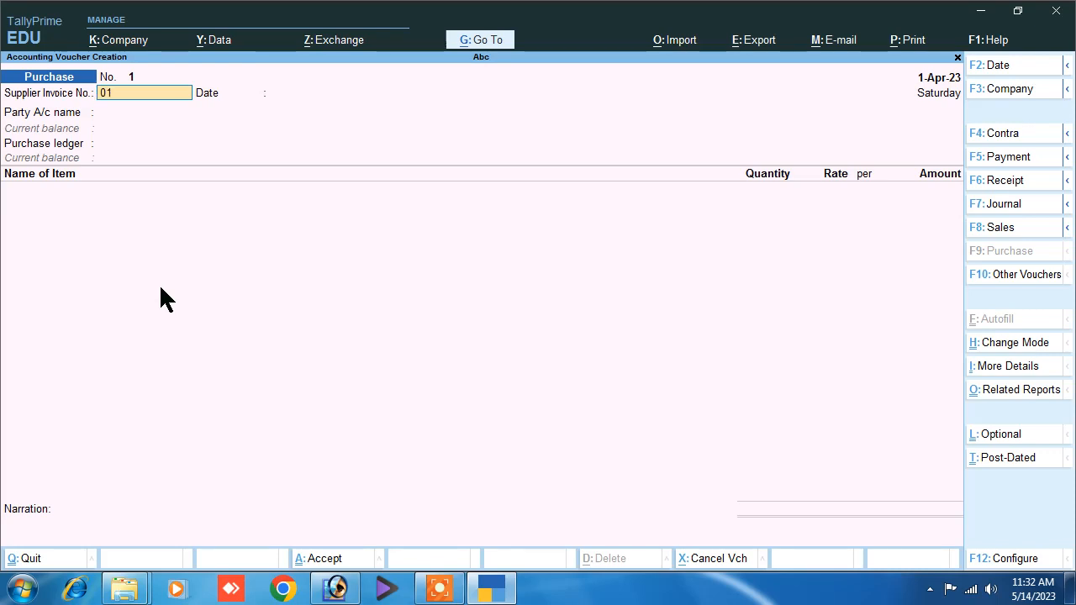
pyautogui.write('01')
pyautogui.press('Return')
pyautogui.press('Return')
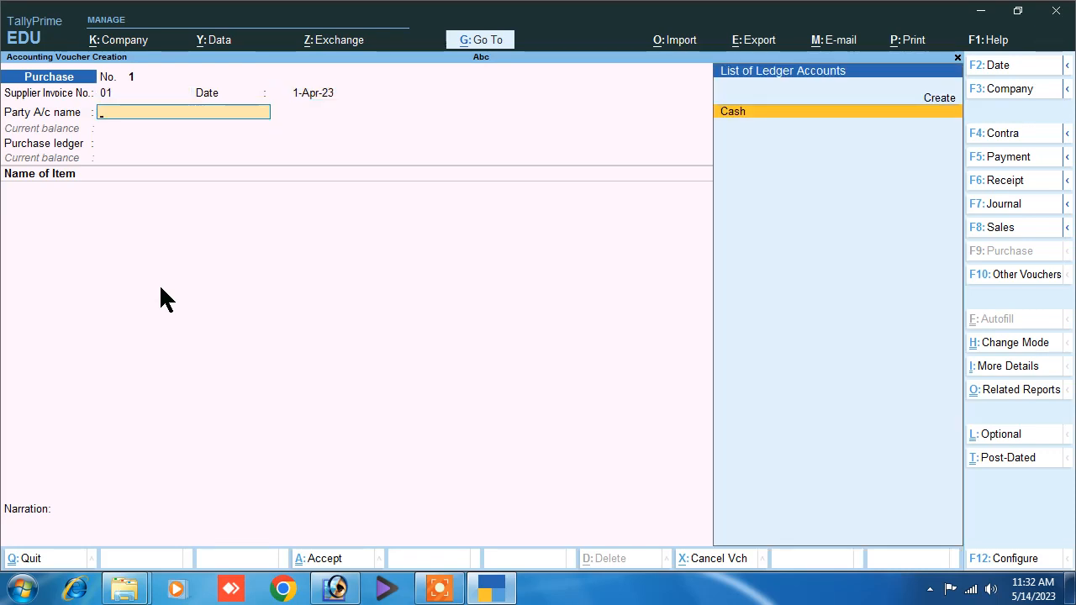
# Choose Cash as the party account and accept the party details without changes
pyautogui.press('Return')
pyautogui.press('Return')
pyautogui.press('Return')
pyautogui.press('Return')
pyautogui.press('Return')
pyautogui.press('Return')
pyautogui.press('Return')
pyautogui.hotkey('ctrl', 'a')
# Create a ledger named Purchase under Purchase Accounts and use it as the voucher's purchase ledger
pyautogui.hotkey('alt', 'c')
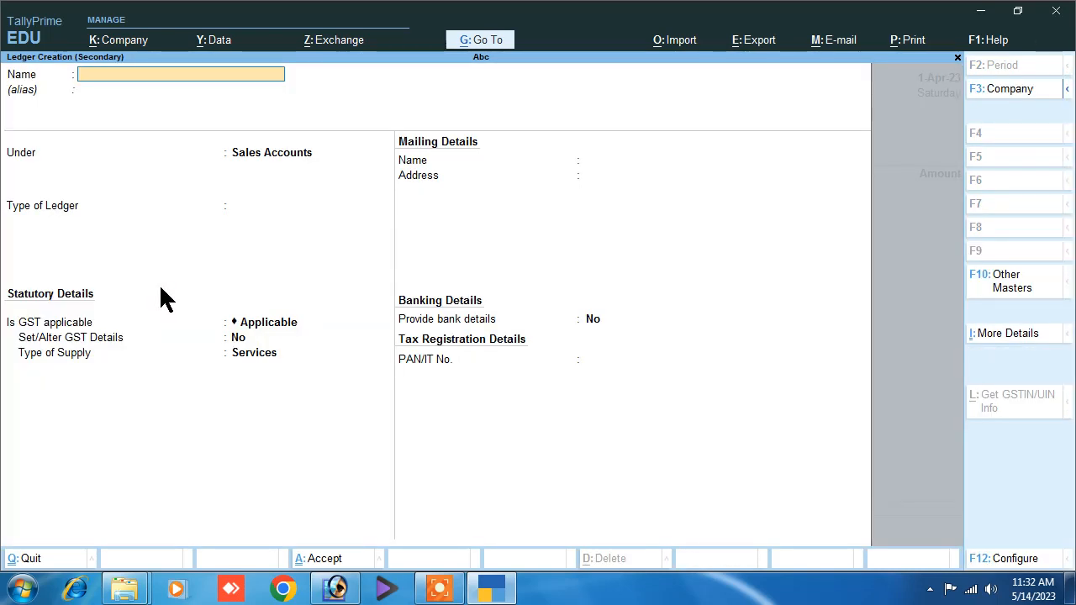
pyautogui.write('Purchase')
pyautogui.press('Return')
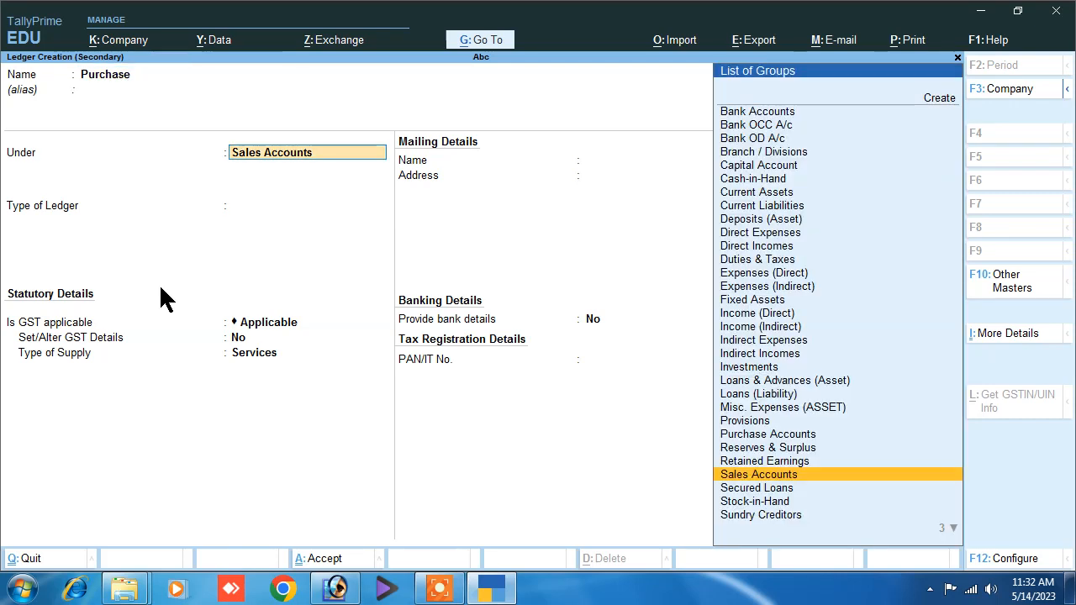
pyautogui.write('P')
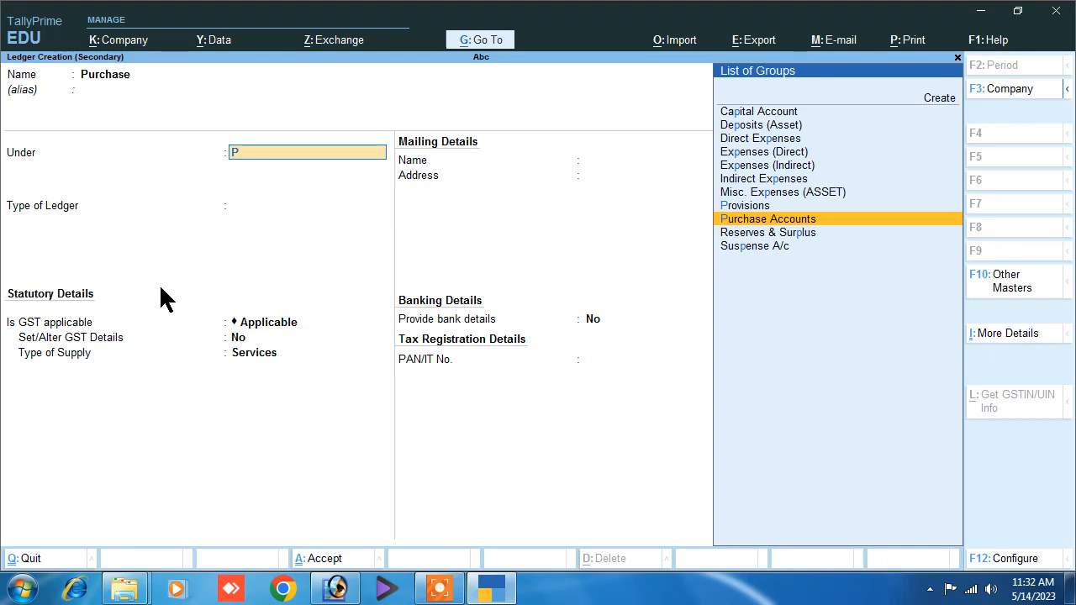
pyautogui.press('Return')
pyautogui.press('Return')
pyautogui.press('Return')
pyautogui.press('Return')
pyautogui.hotkey('ctrl', 'a')
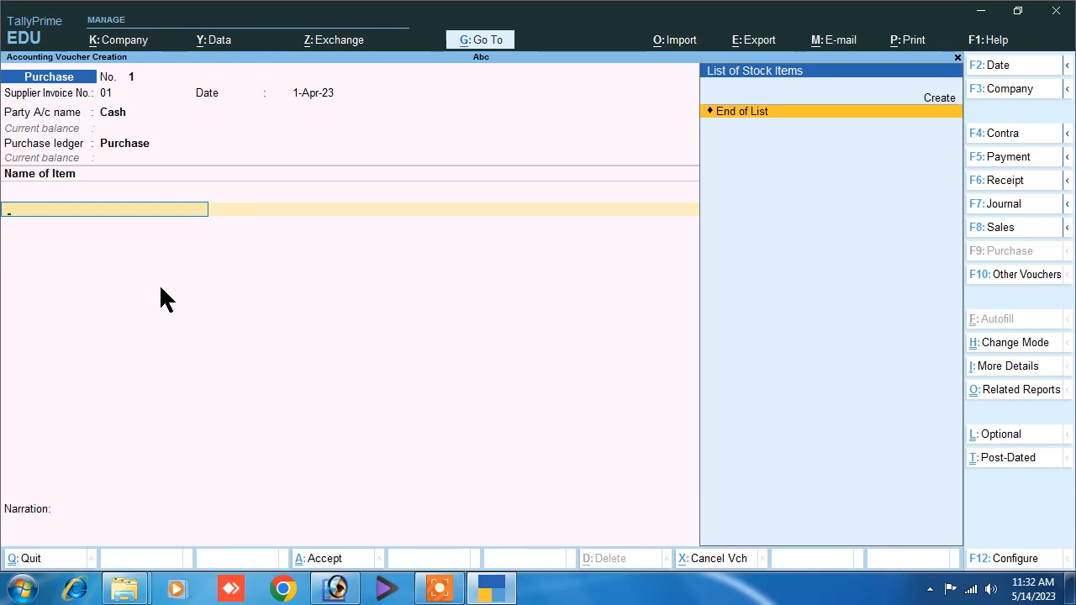
# Create a new stock item named Shirt under Primary from the purchase voucher's item list
pyautogui.press('Up')
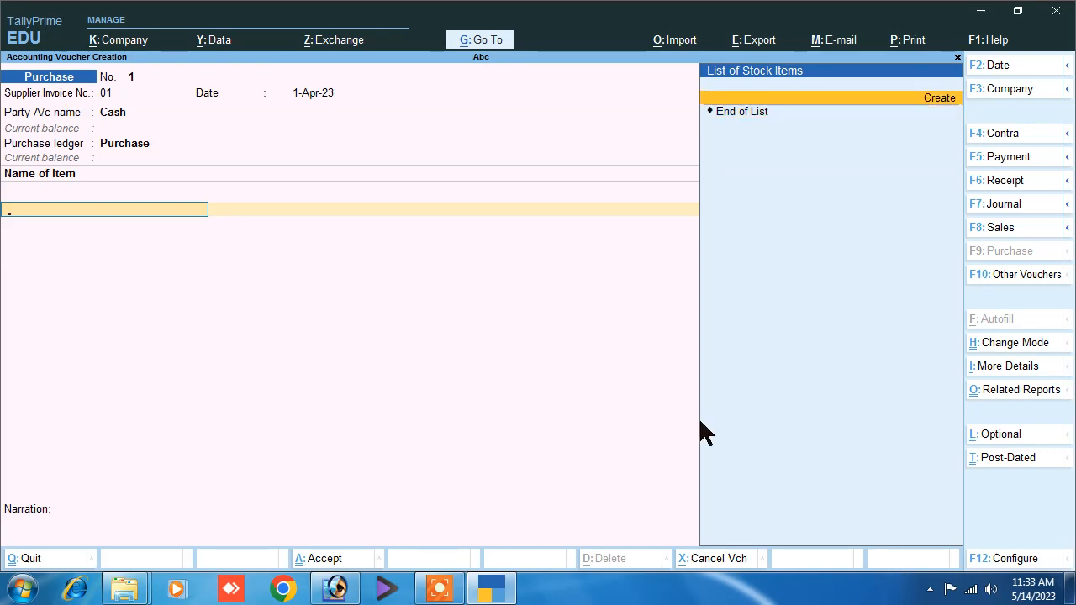
pyautogui.press('Return')
pyautogui.write('Shirt')
pyautogui.press('Return')
pyautogui.press('Return')
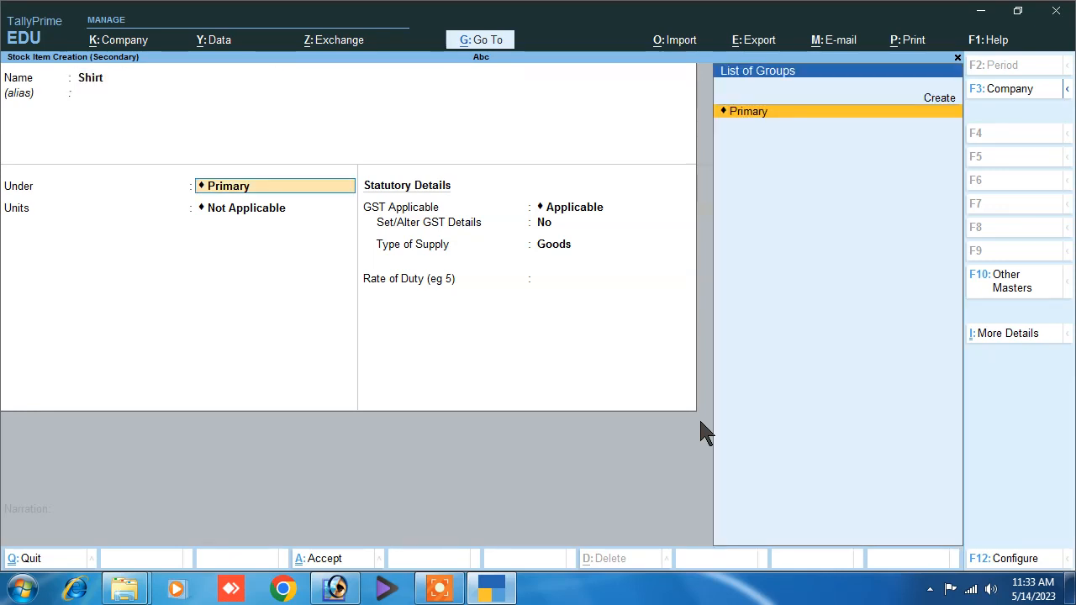
pyautogui.press('Return')
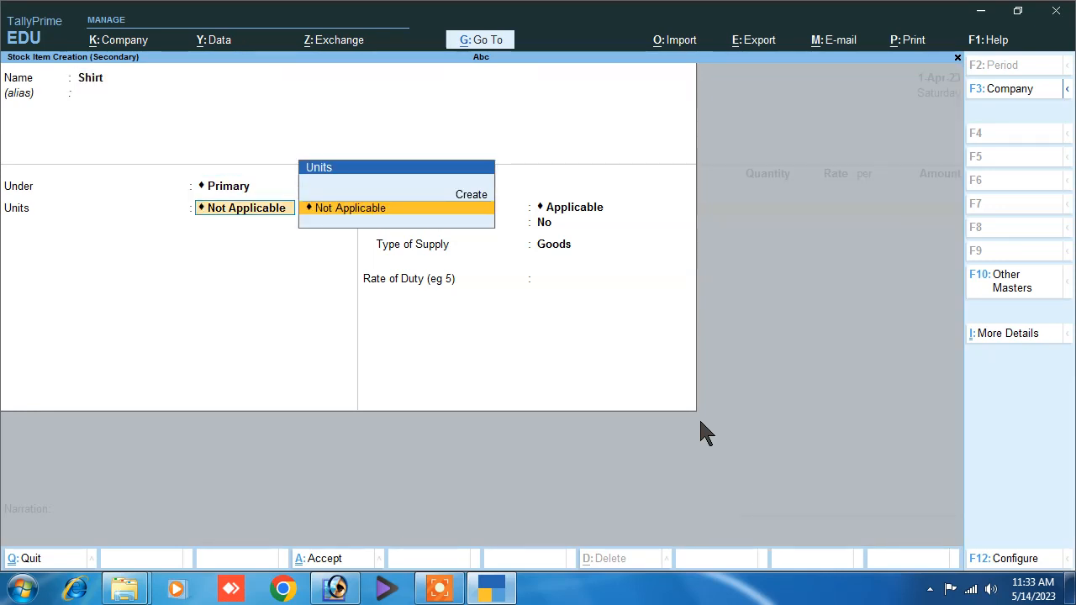
# Create a simple unit with symbol pc and formal name Piece for the Shirt item, without a UQC, and save both
pyautogui.press('Up')
pyautogui.press('Return')
pyautogui.write('pc')
pyautogui.press('Return')
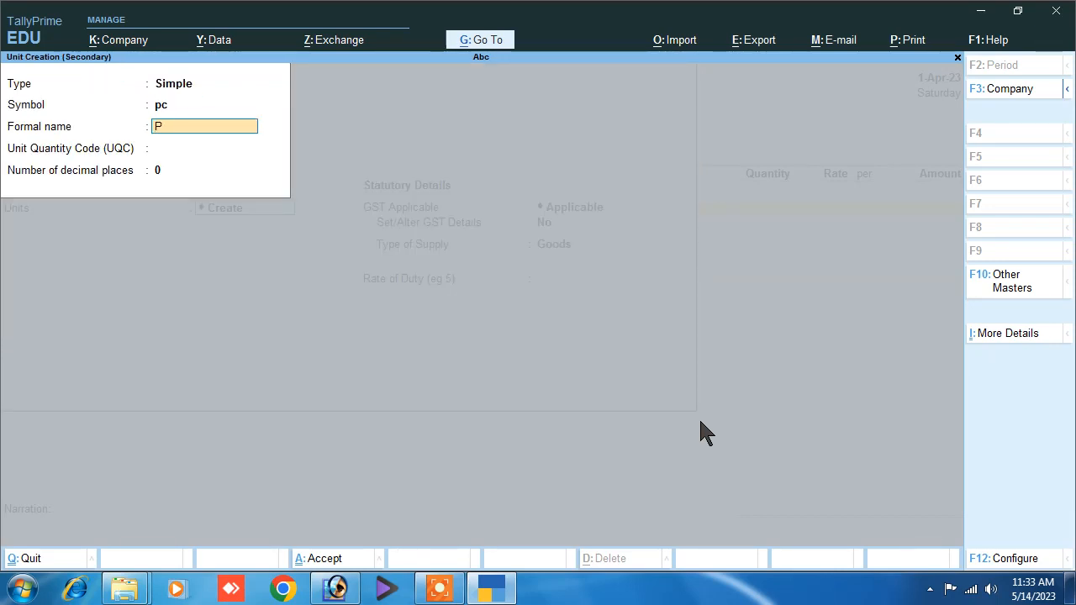
pyautogui.press('Return')
pyautogui.press('Return')
pyautogui.press('Return')
pyautogui.press('Return')
pyautogui.press('Return')
pyautogui.press('Return')
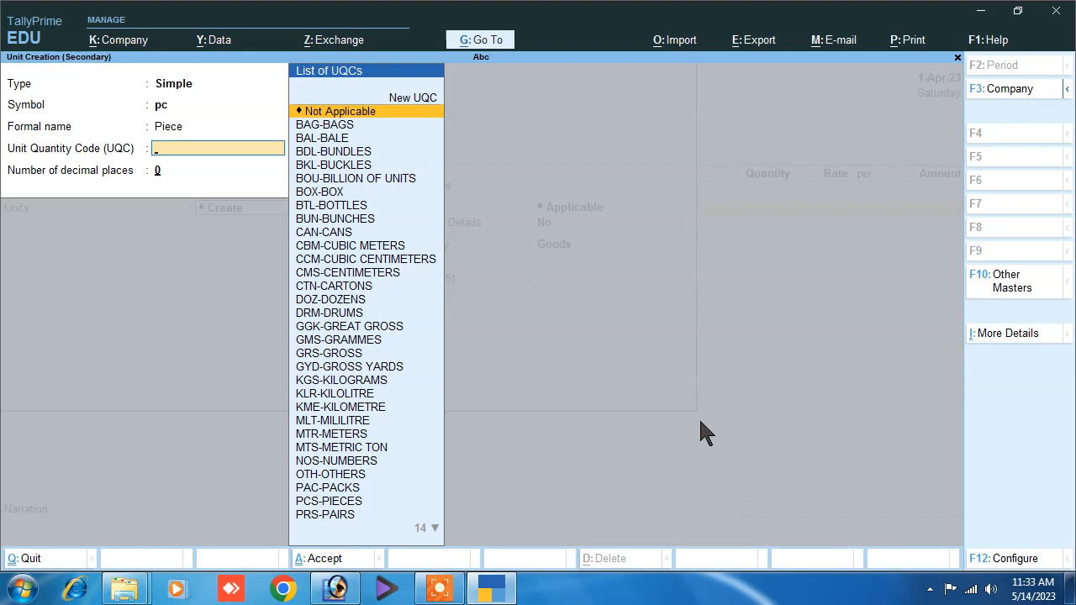
pyautogui.press('Return')
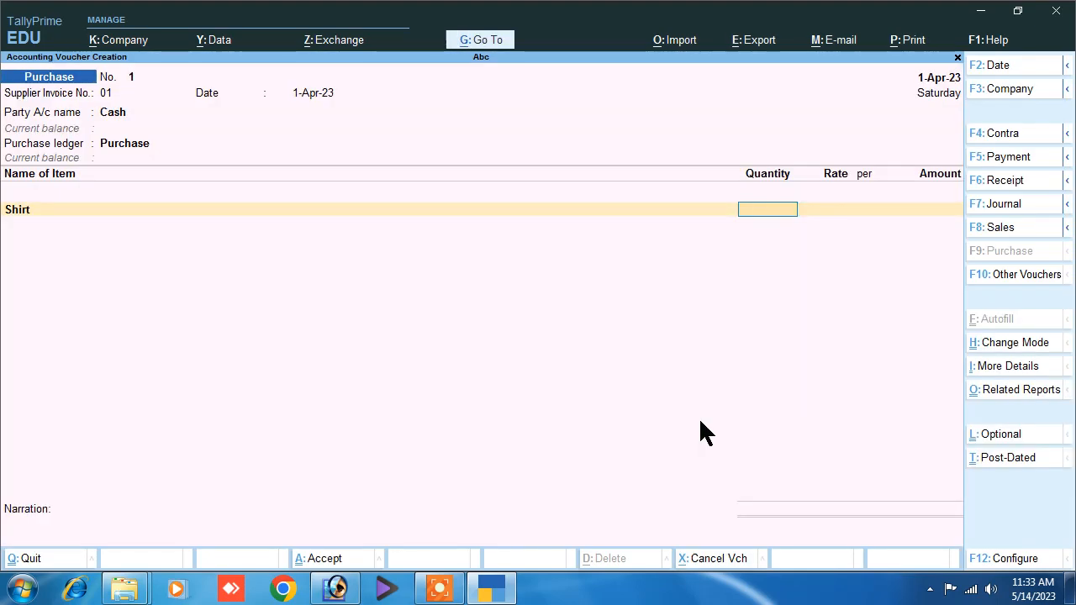
# Enter a quantity of 100 pc for Shirt at a rate of 2,500 and end the item list
pyautogui.write('100')
pyautogui.press('Return')
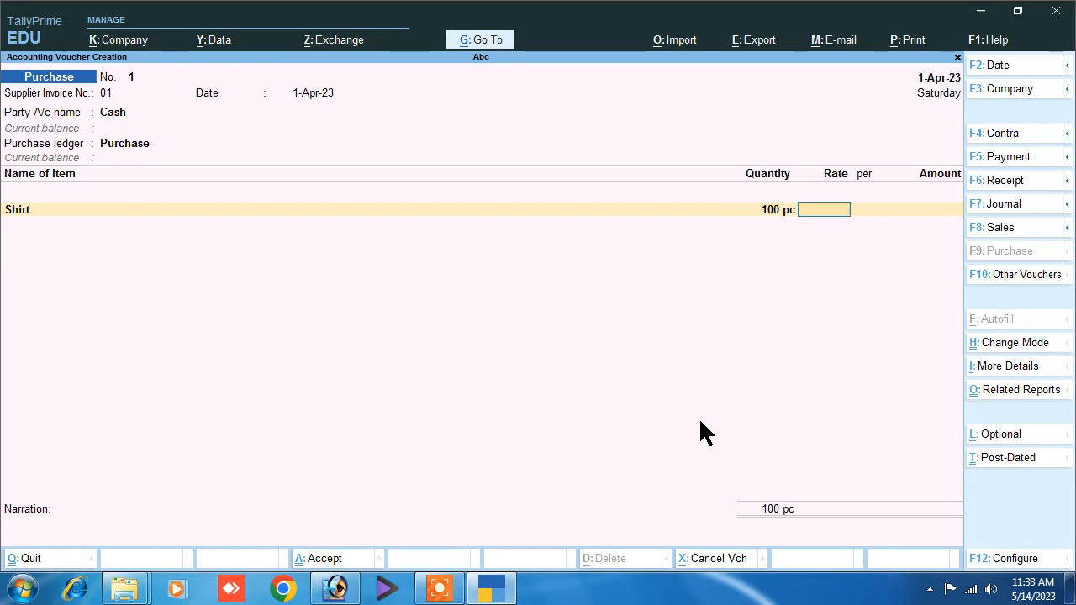
pyautogui.write('2500')
pyautogui.press('Return')
pyautogui.press('Return')
pyautogui.press('Return')
pyautogui.press('Return')
# Keep GST/e-Way Bill details enabled and accept the additional details with the e-way bill and transport fields blank
pyautogui.press('Return')
pyautogui.press('Return')
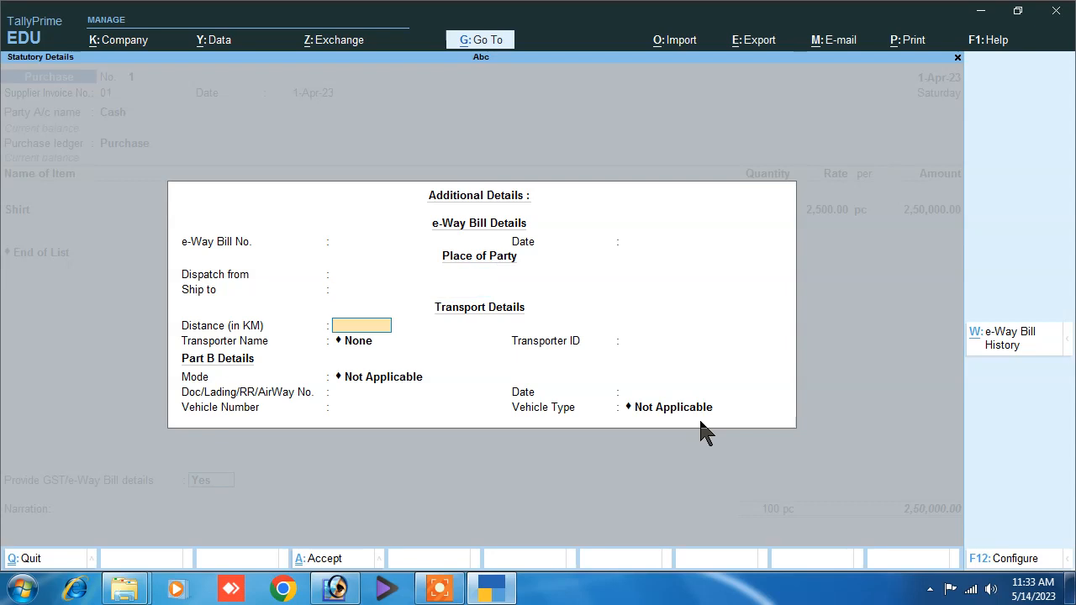
pyautogui.press('Return')
pyautogui.press('Return')
pyautogui.press('Return')
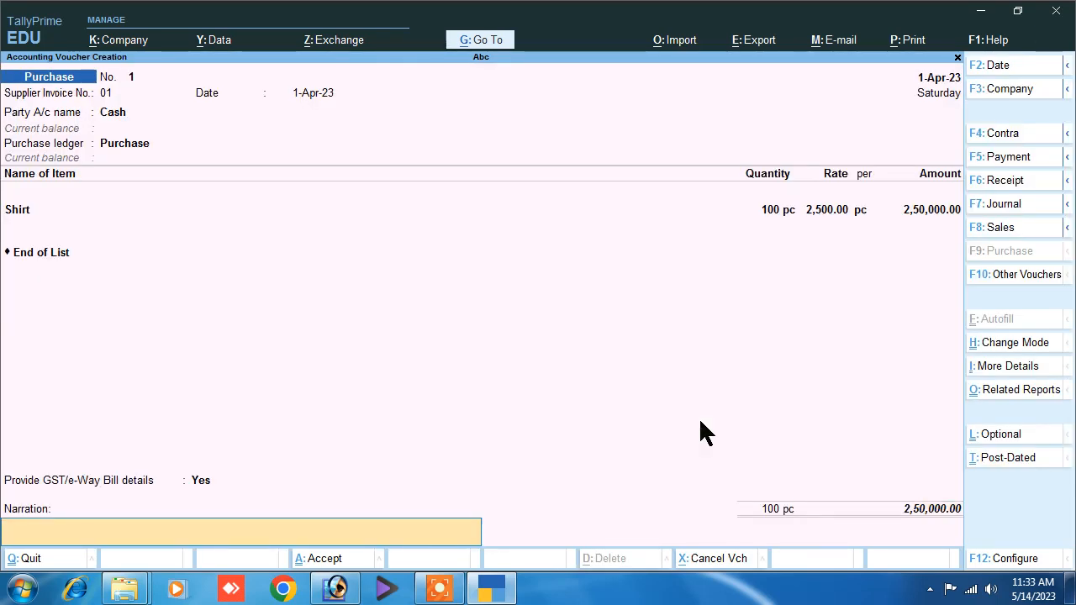
# Enter the narration "being pur", save the purchase voucher and return to the Gateway of Tally
pyautogui.write('being pur')
pyautogui.press('Return')
pyautogui.press('Return')
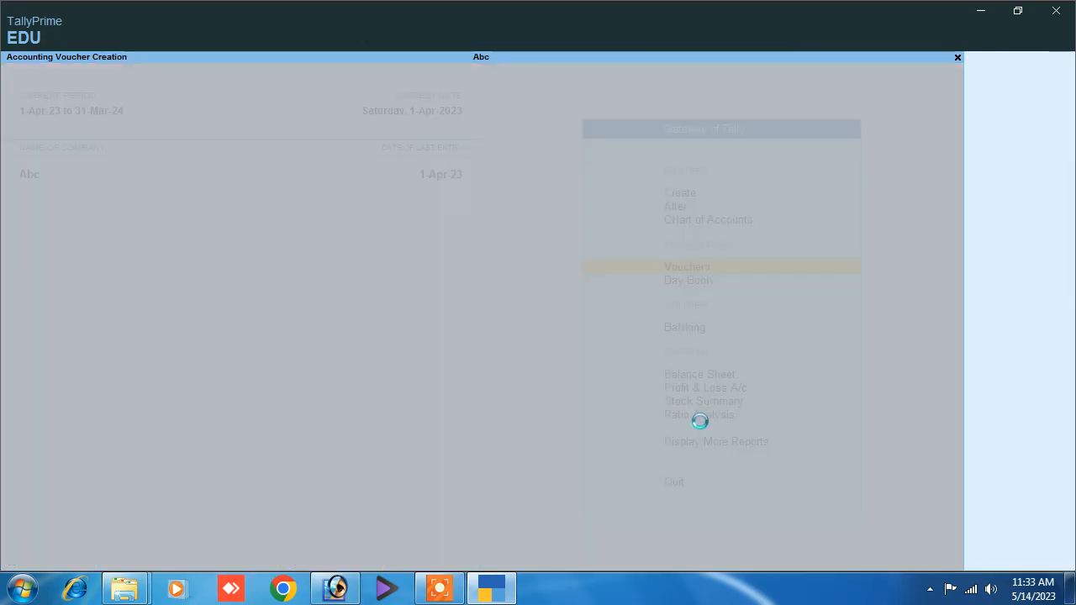
pyautogui.press('Escape')
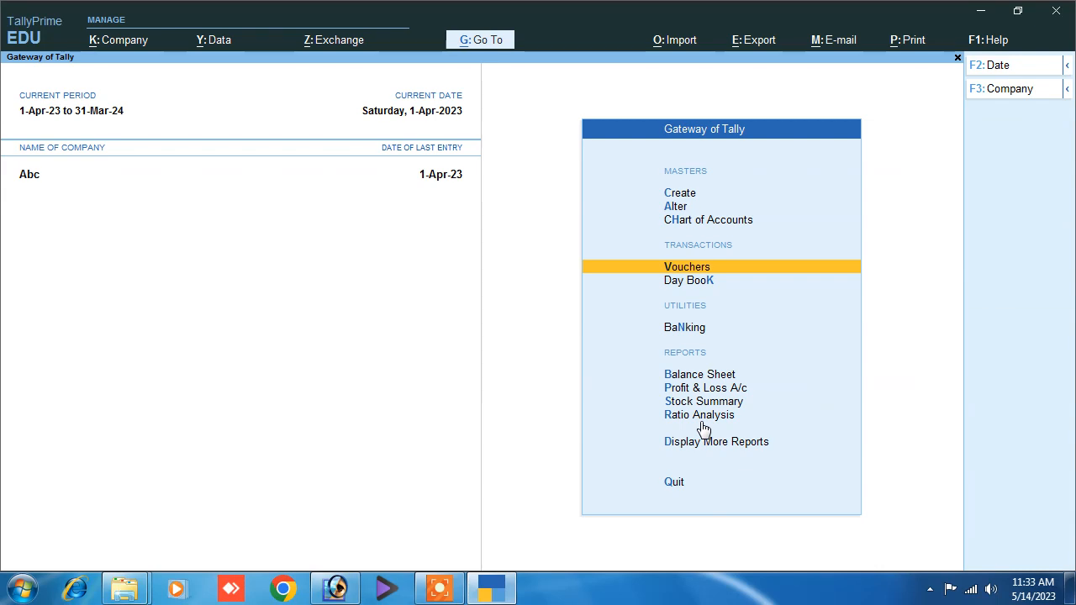
pyautogui.press('Escape')
pyautogui.press('Escape')
pyautogui.press('Escape')
pyautogui.press('Escape')
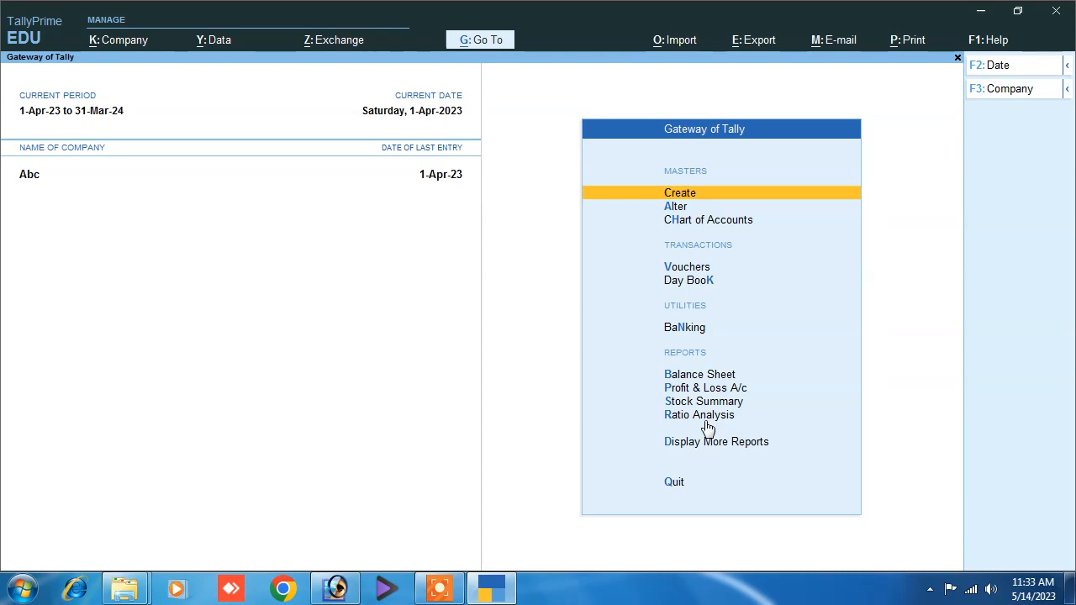
pyautogui.click(685, 195)
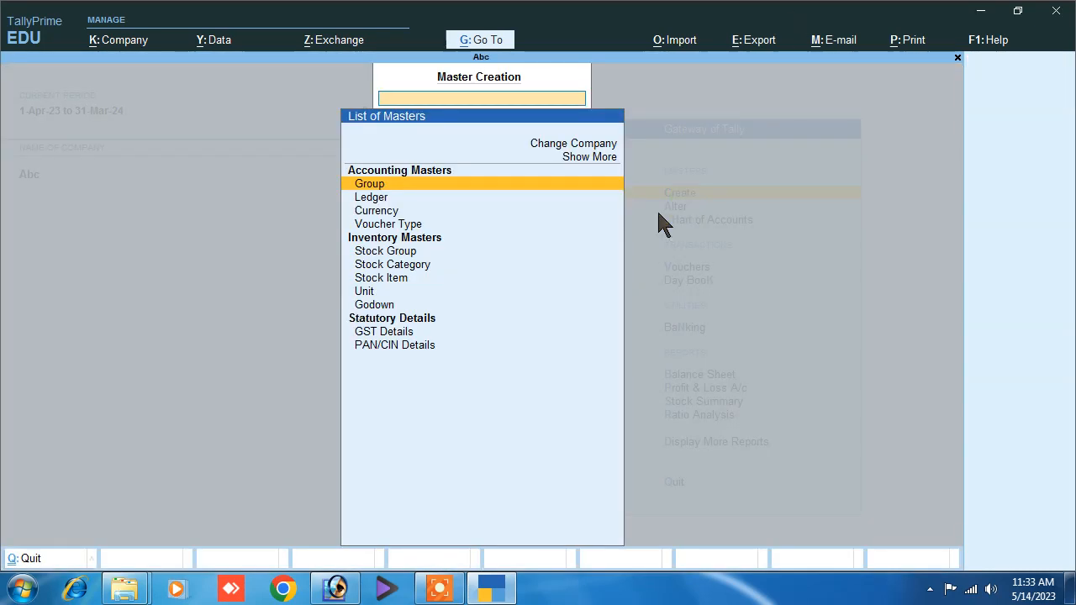
pyautogui.click(588, 160)
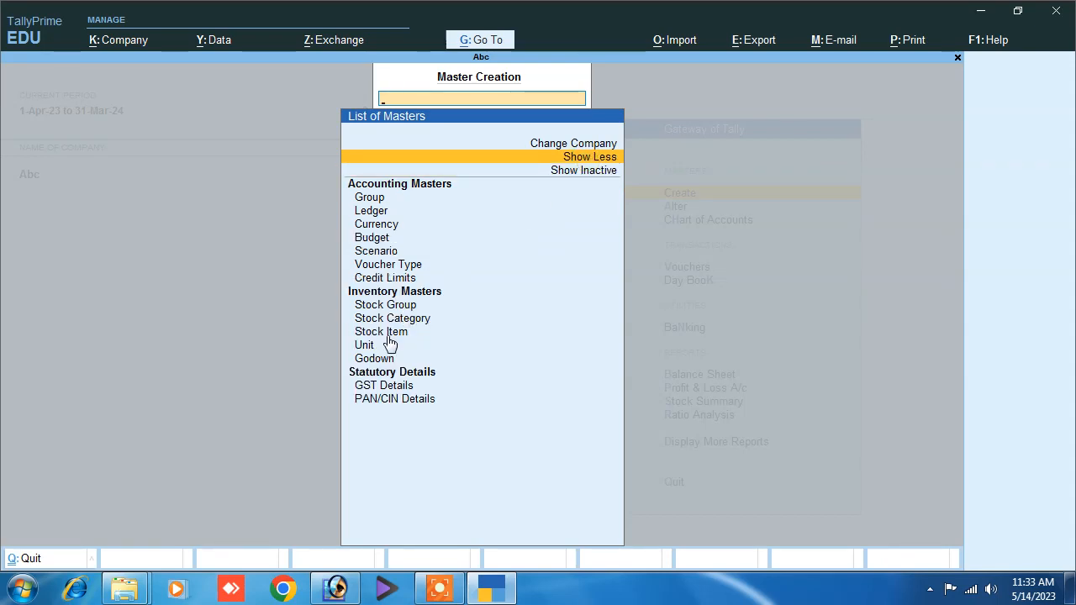
pyautogui.click(388, 279)
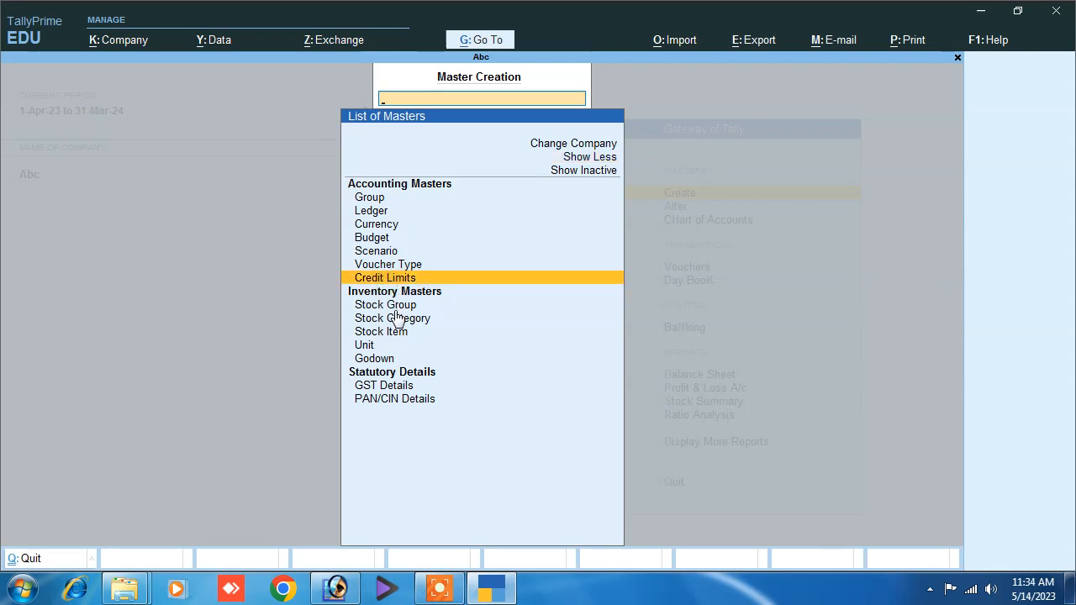
pyautogui.press('Return')
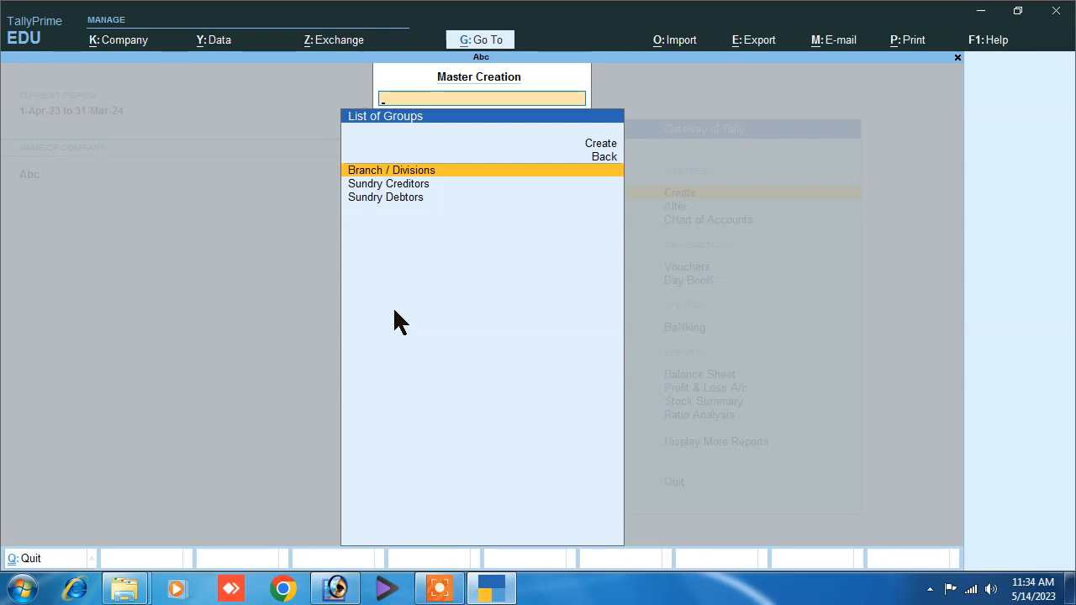
pyautogui.press('Down')
pyautogui.press('Down')
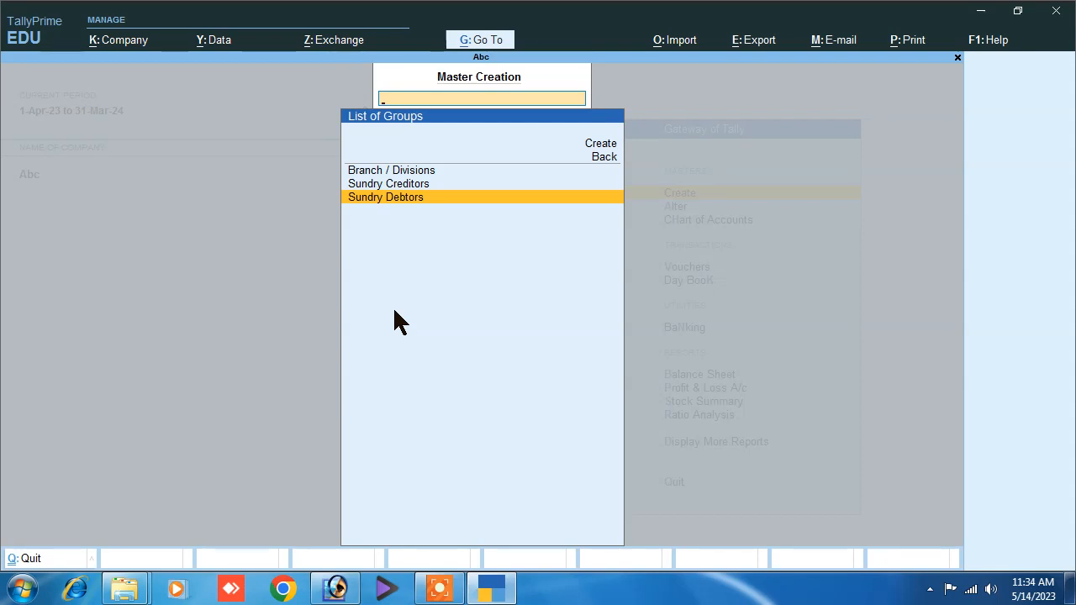
pyautogui.press('Return')
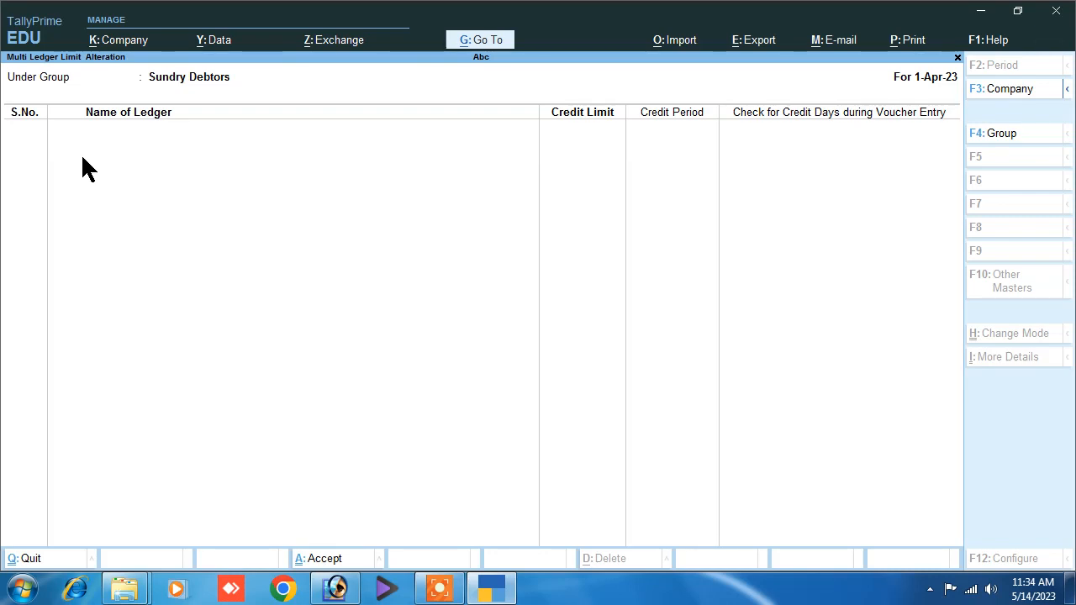
pyautogui.press('Escape')
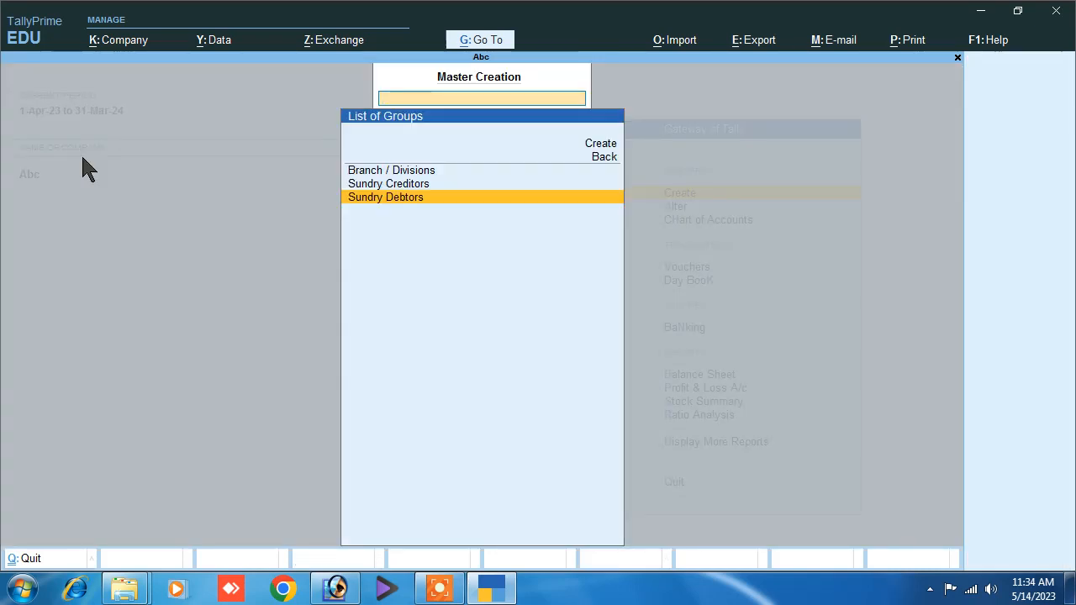
pyautogui.press('Escape')
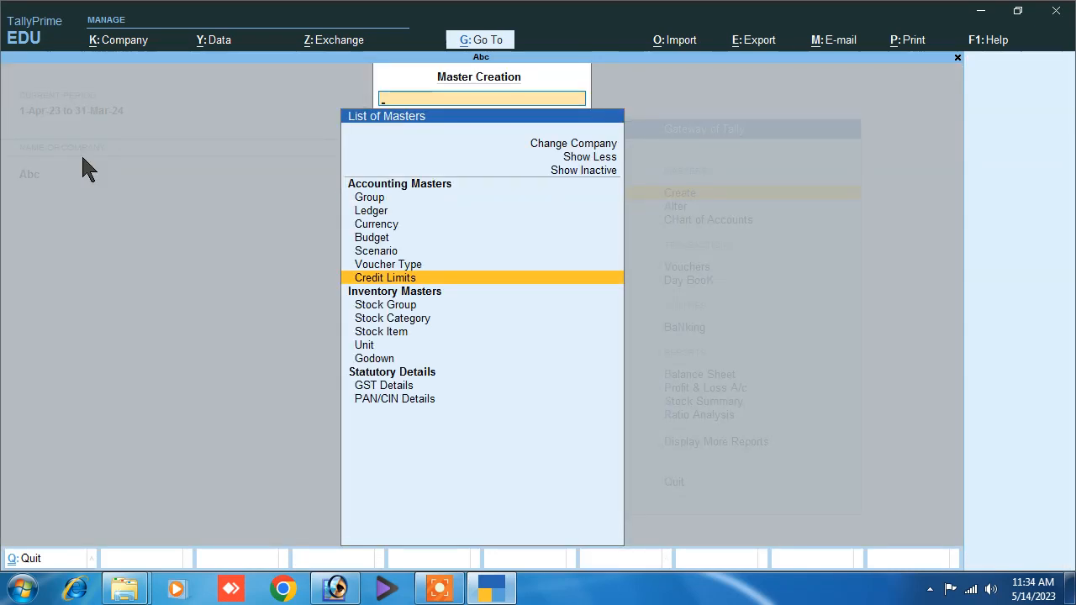
pyautogui.press('Escape')
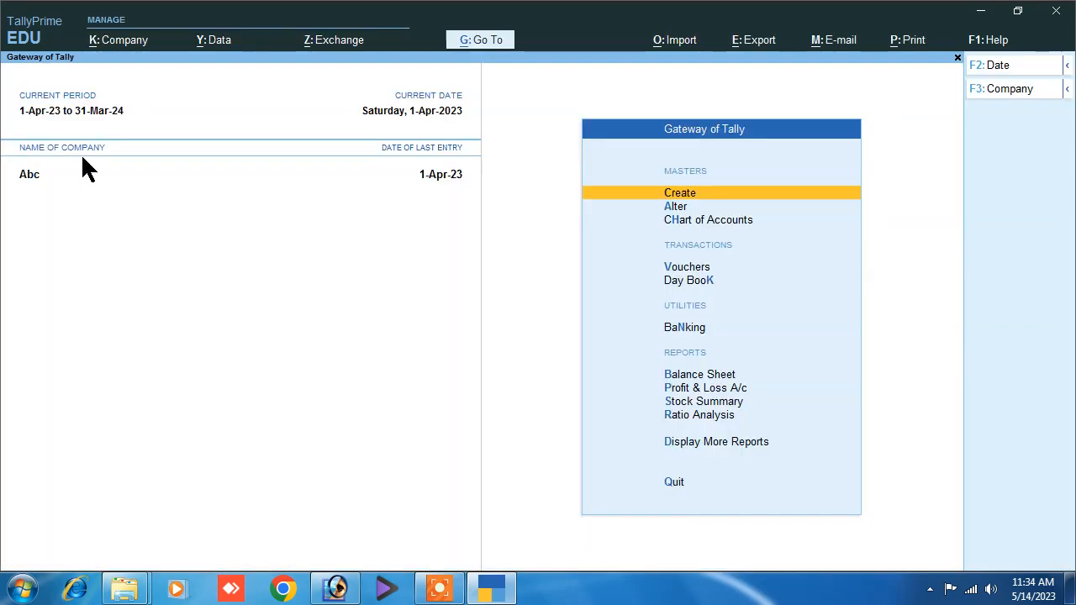
# Start a new ledger with the customer's full name and place it under Sundry Debtors
pyautogui.click(693, 196)
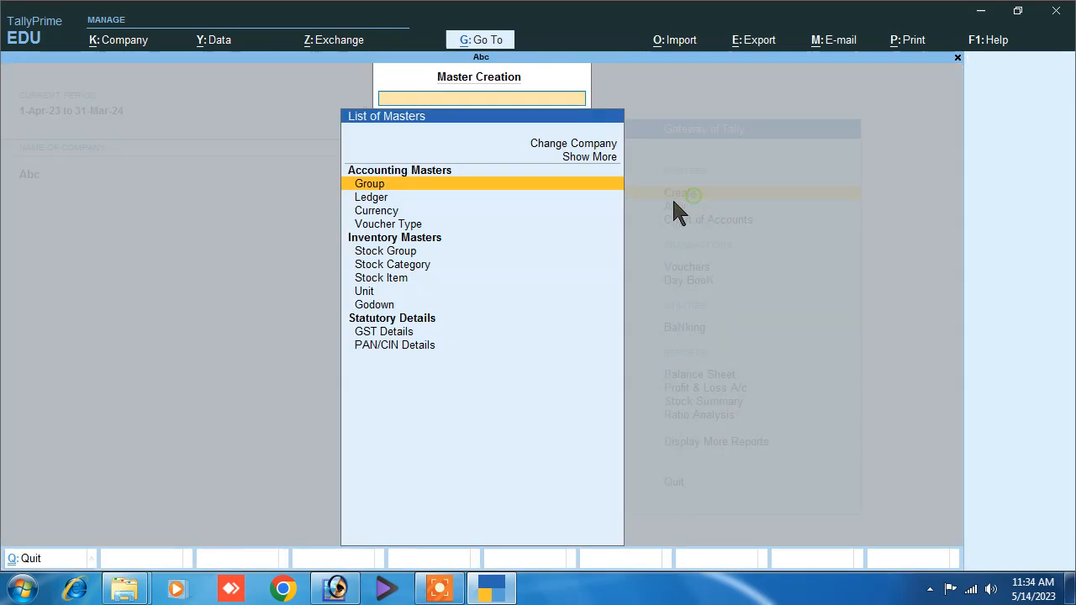
pyautogui.click(375, 197)
pyautogui.write('Abc Kumar')
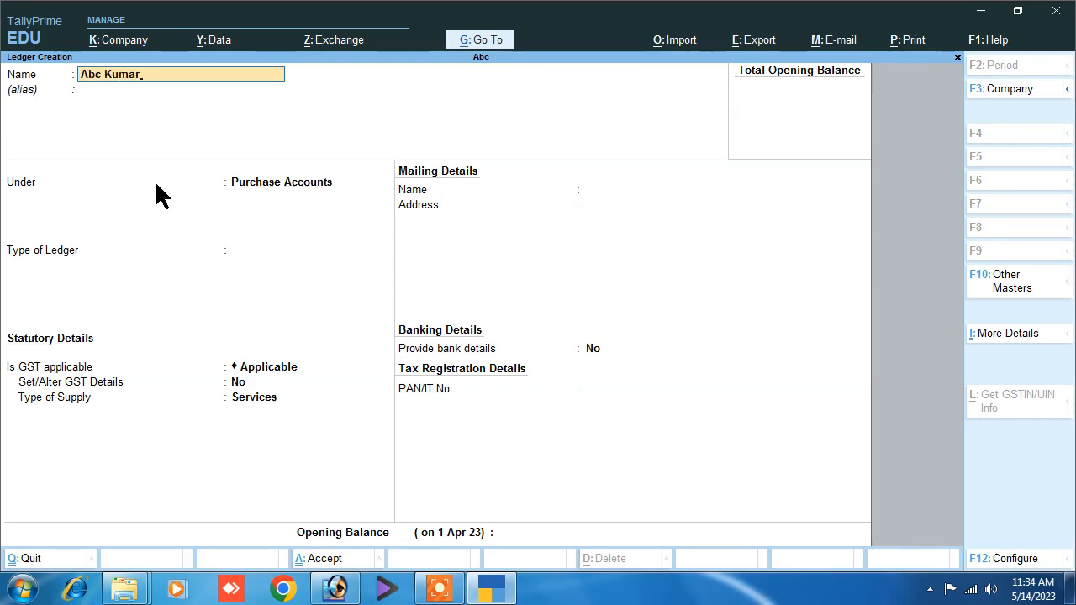
pyautogui.press('Return')
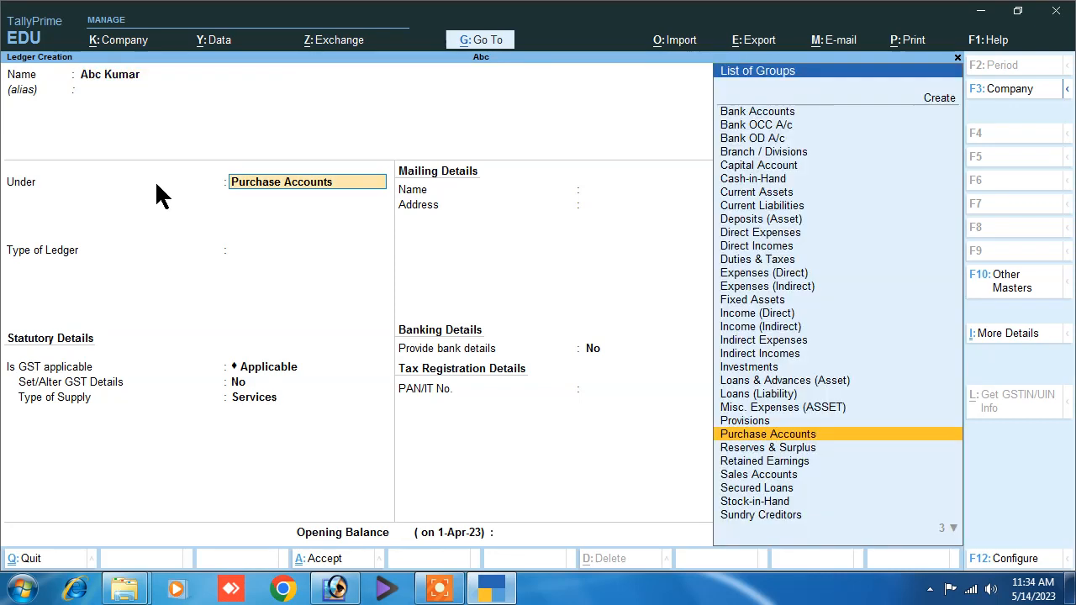
pyautogui.write('S')
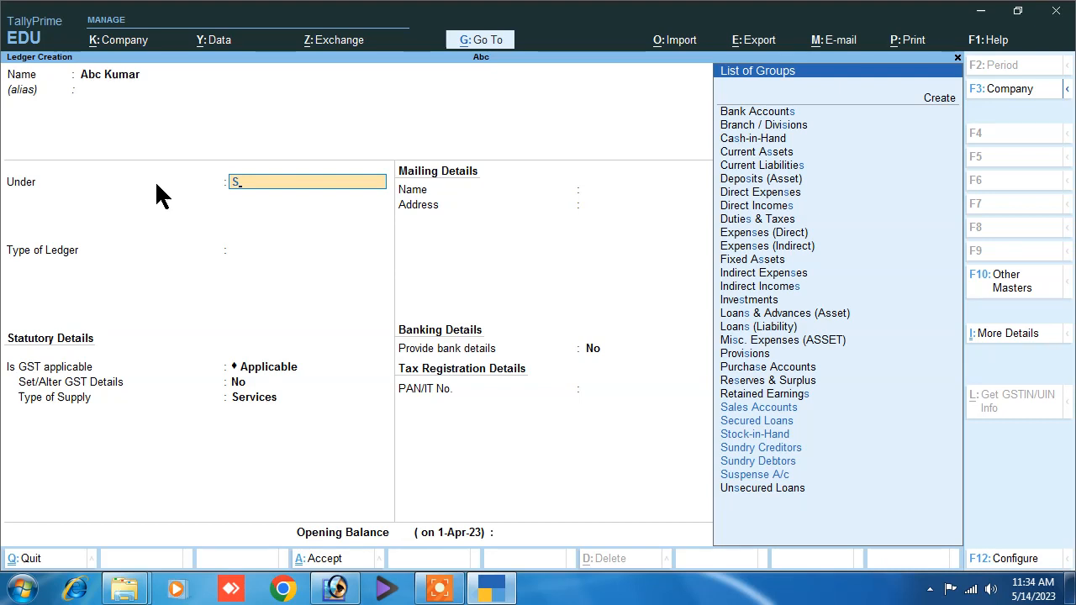
pyautogui.press('Down')
pyautogui.press('Down')
pyautogui.press('Down')
pyautogui.press('Down')
pyautogui.press('Return')
# Keep bill-by-bill balances and the remaining ledger details at their defaults, save the customer ledger and leave master creation
pyautogui.press('Return')
pyautogui.press('Return')
pyautogui.press('Return')
pyautogui.press('Return')
pyautogui.press('Return')
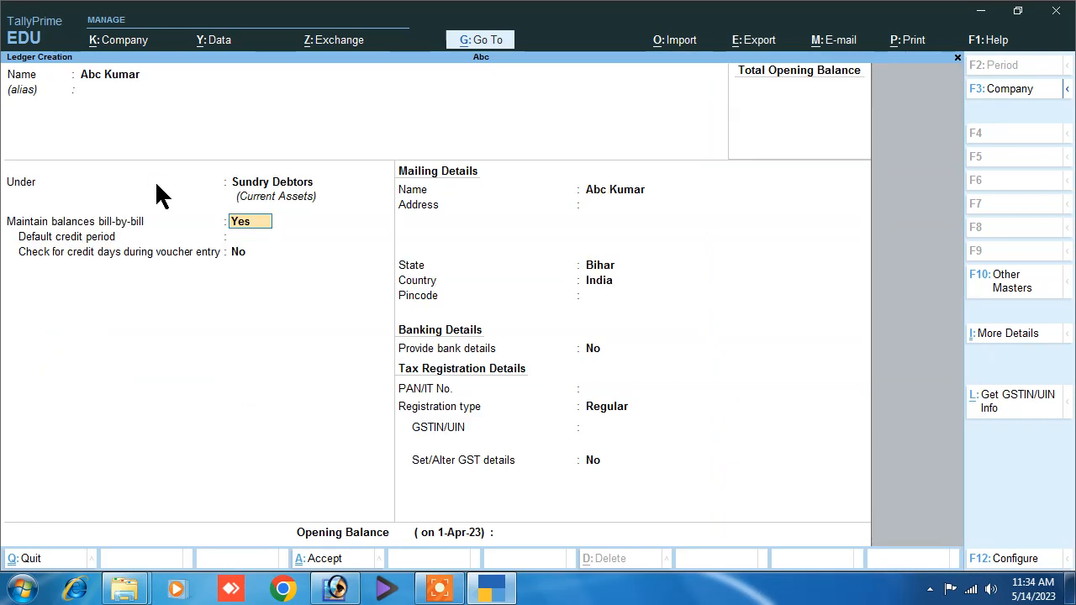
pyautogui.press('Return')
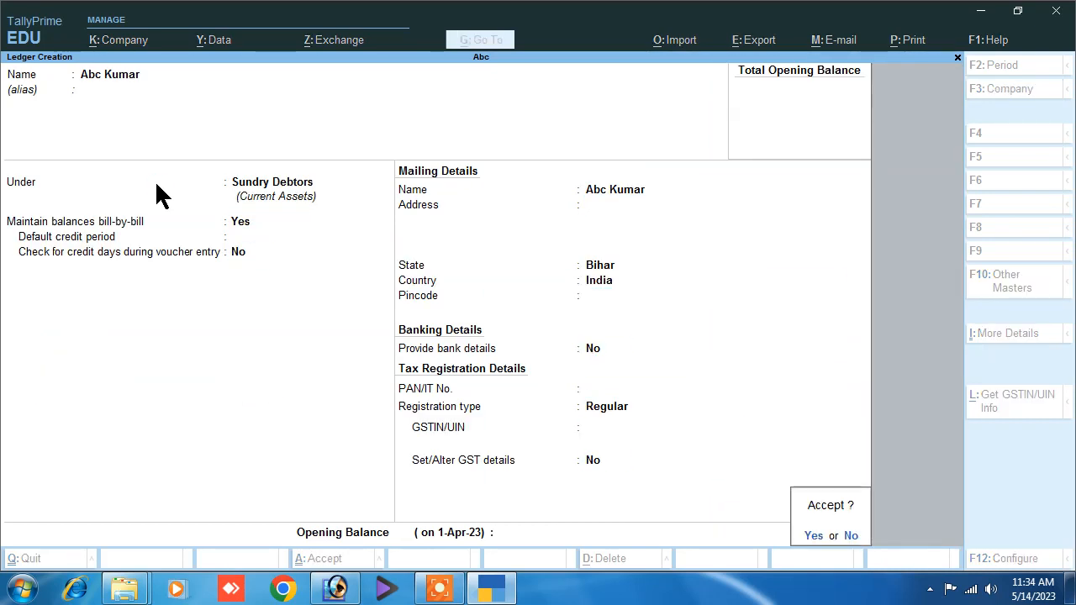
pyautogui.press('Return')
pyautogui.press('Escape')
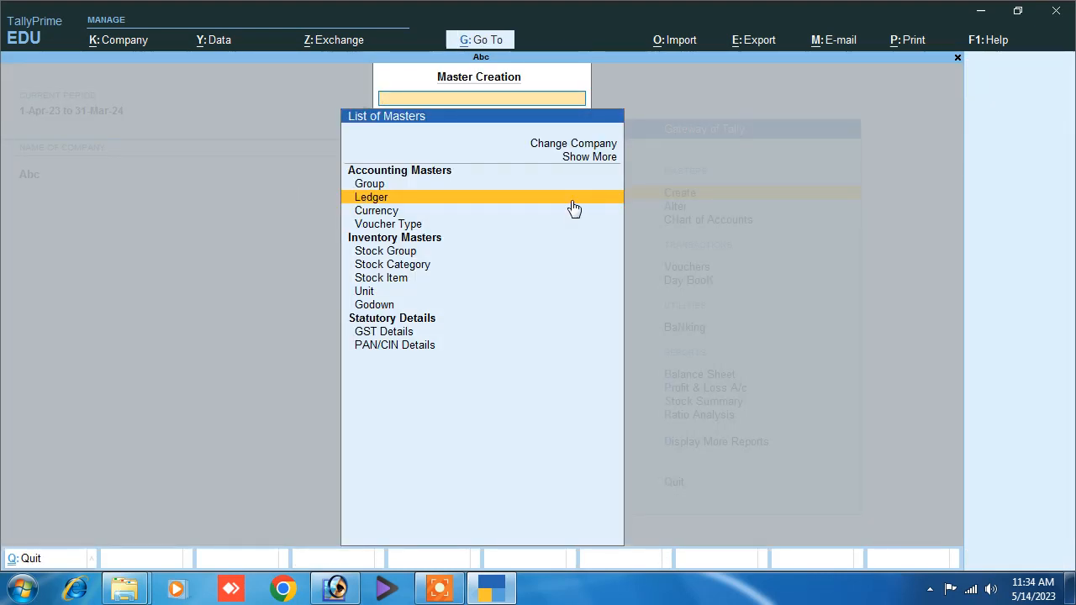
pyautogui.press('Escape')
# Set the customer's credit limit under Sundry Debtors to 10,000 with a 10-day credit period, keep the credit days check off, and save
pyautogui.click(672, 194)
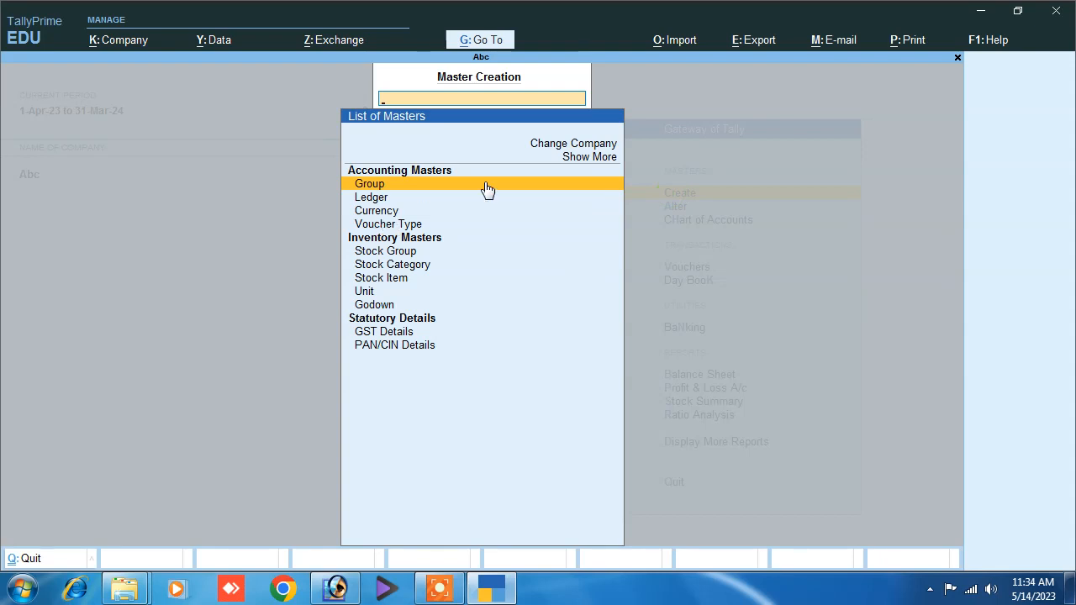
pyautogui.click(590, 157)
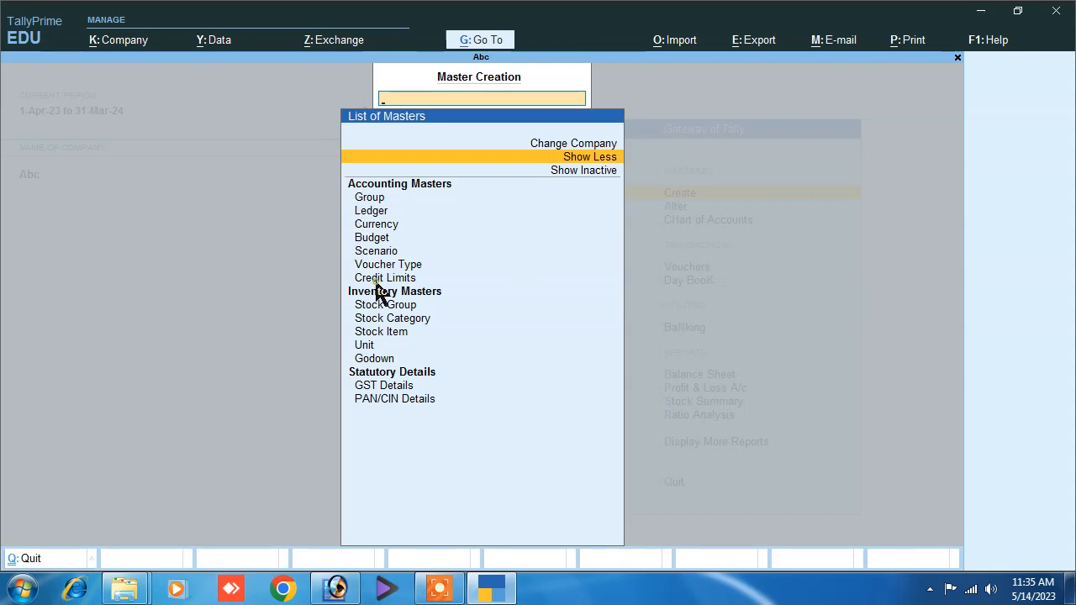
pyautogui.click(424, 280)
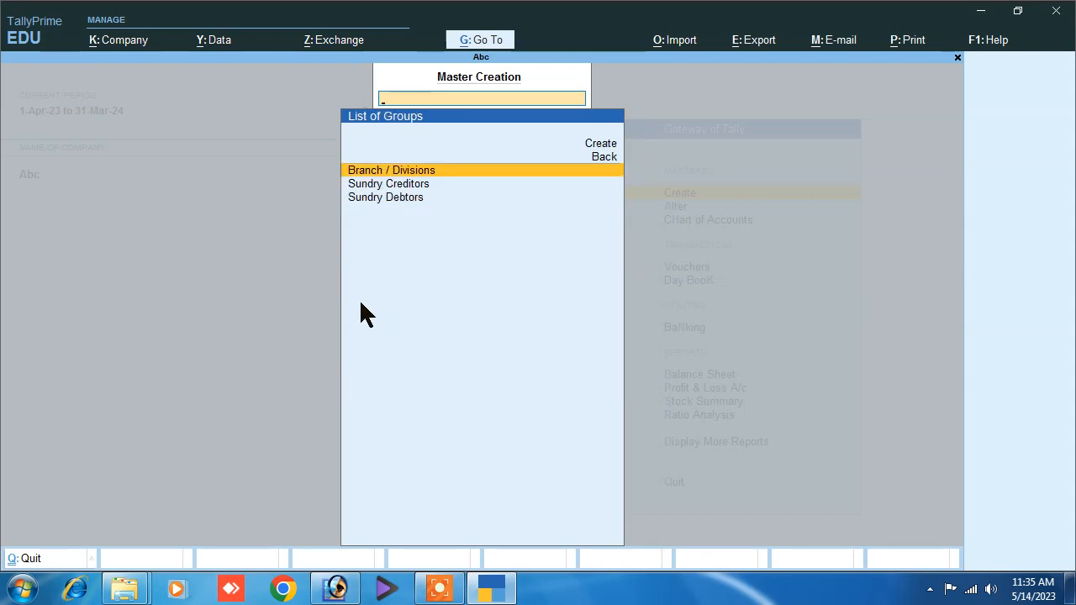
pyautogui.click(402, 197)
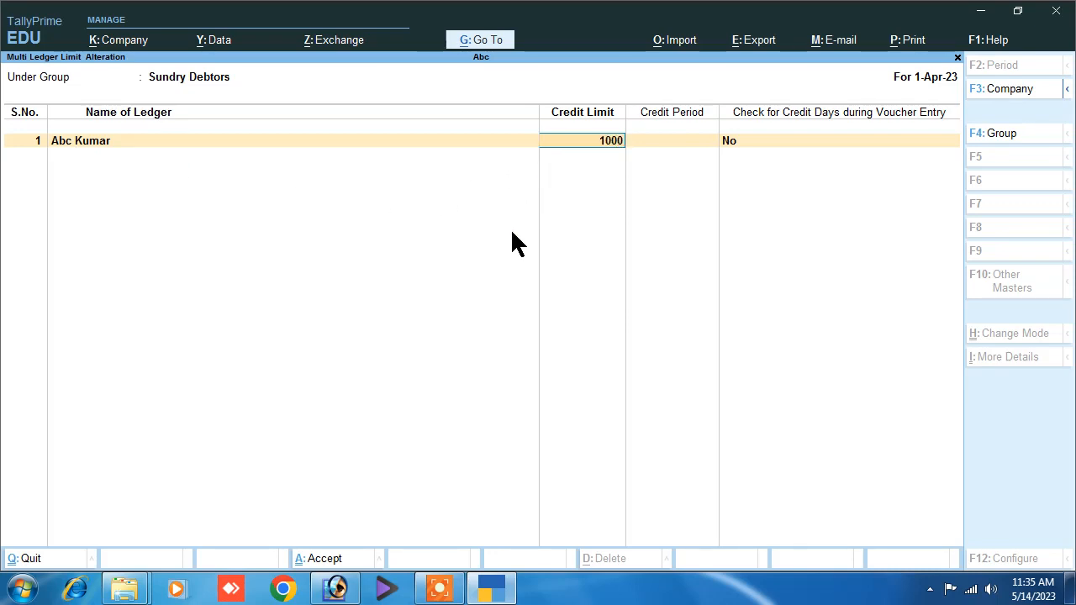
pyautogui.press('Return')
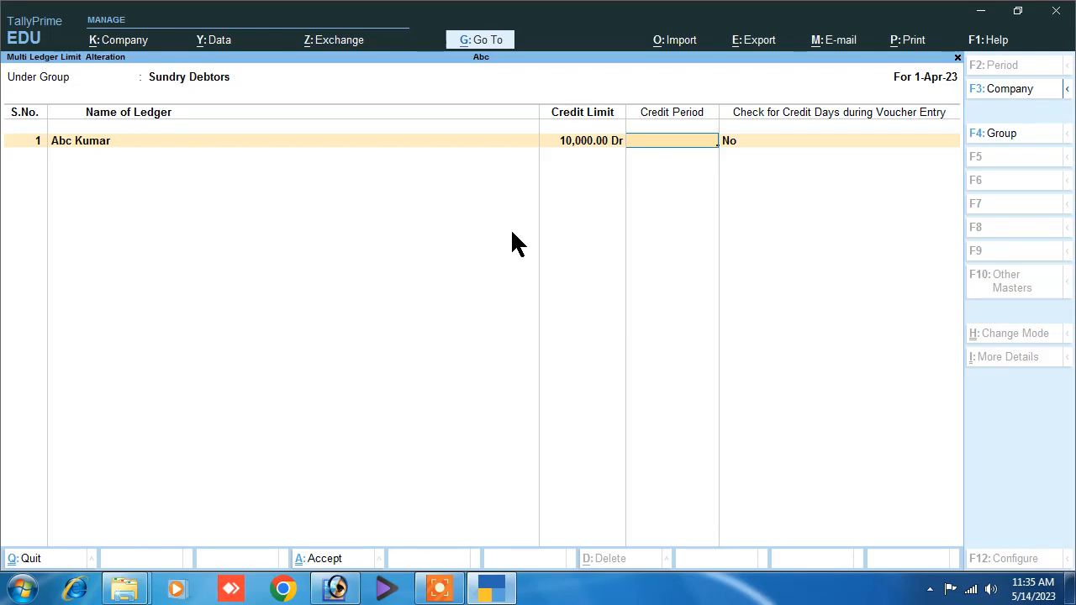
pyautogui.write('10')
pyautogui.press('Return')
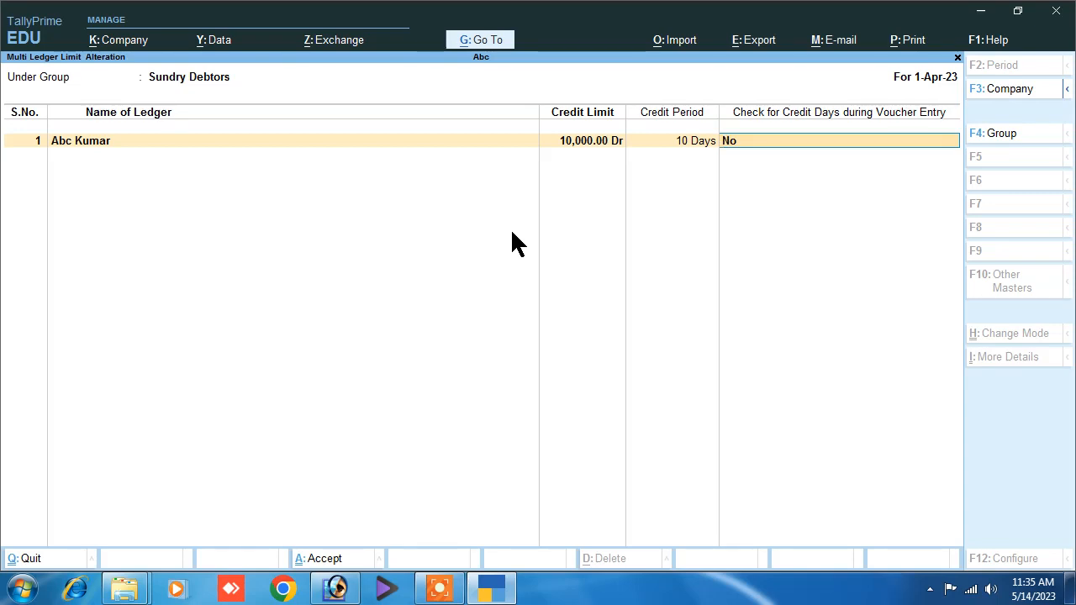
pyautogui.press('Return')
pyautogui.press('Return')
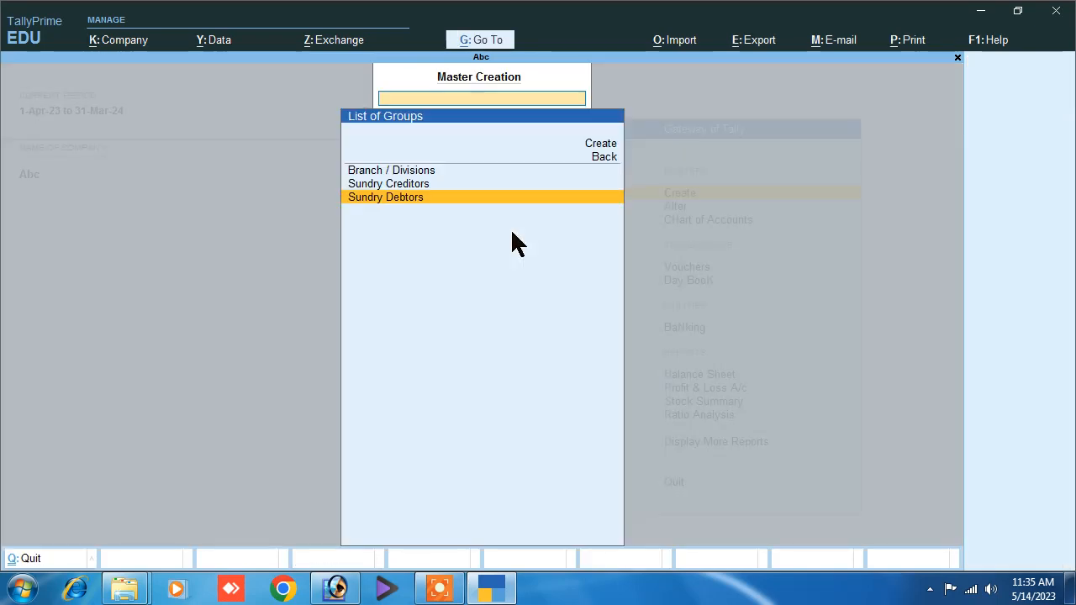
# Leave the credit limits list and start a new ledger named Sales under Sales Accounts
pyautogui.press('Escape')
pyautogui.press('Escape')
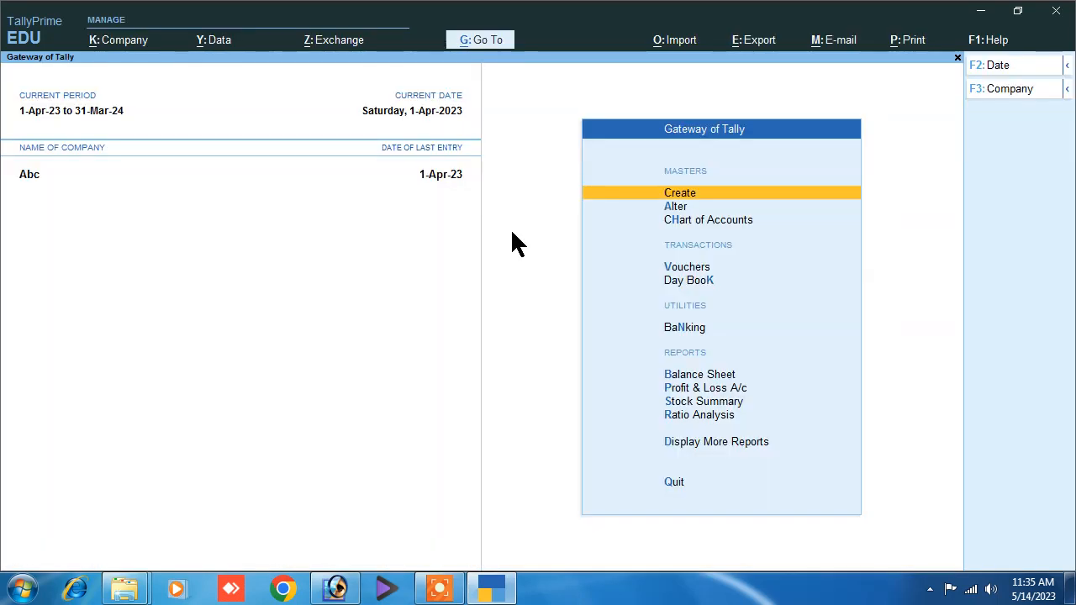
pyautogui.press('Return')
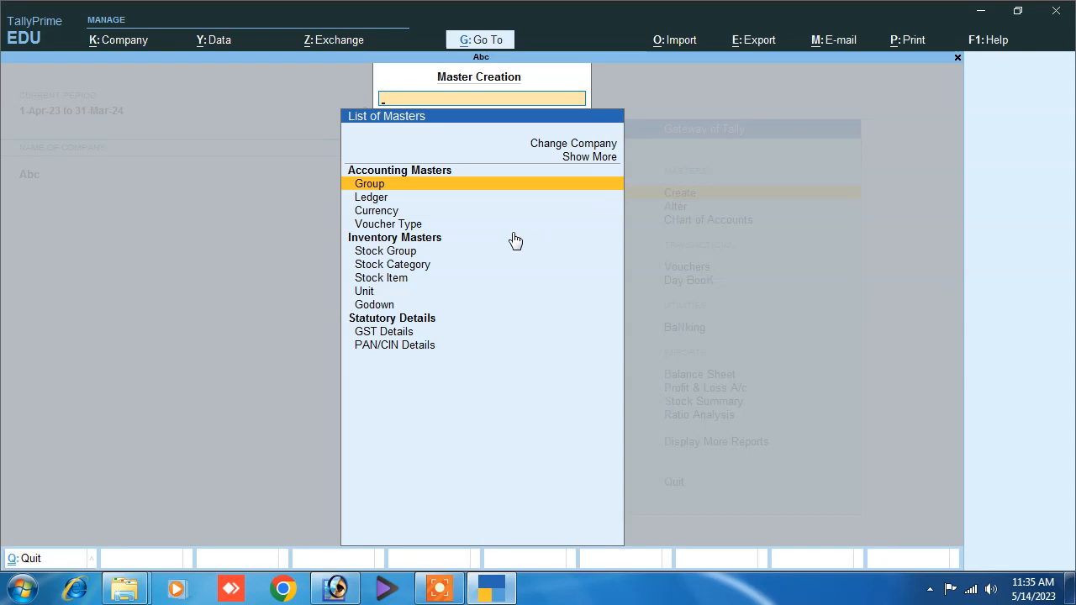
pyautogui.press('Down')
pyautogui.press('Return')
pyautogui.write('Sal')
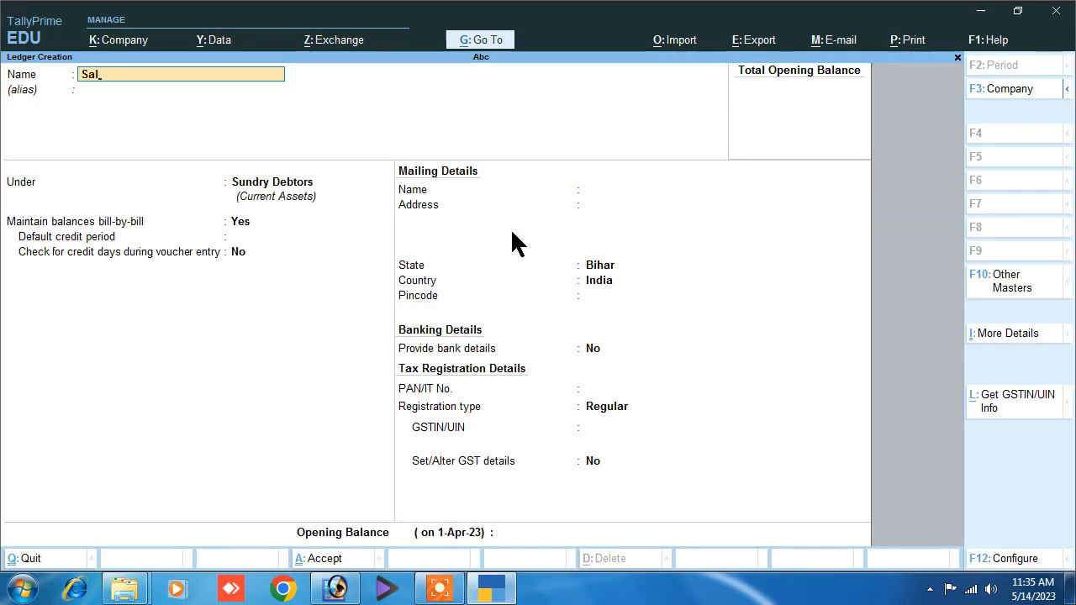
pyautogui.write('es')
pyautogui.press('Return')
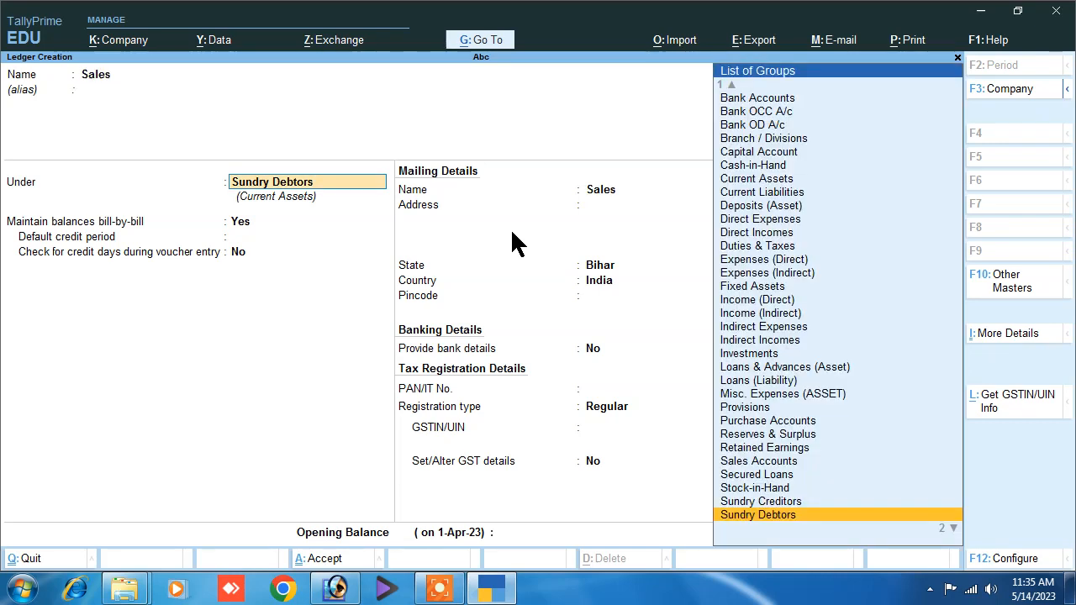
pyautogui.write('S')
pyautogui.press('Down')
pyautogui.press('Up')
pyautogui.press('Return')
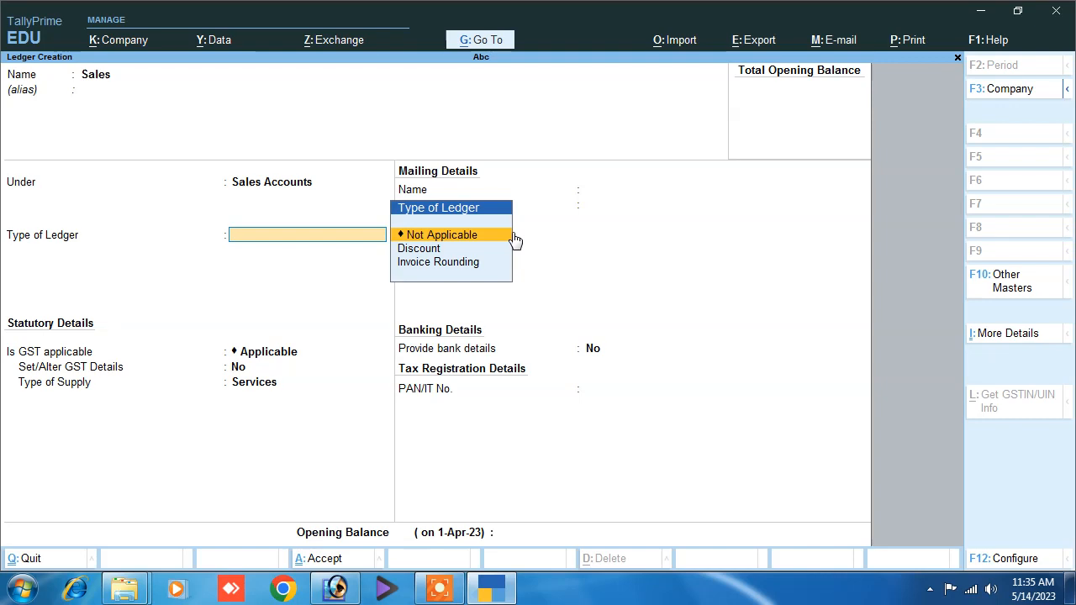
# Keep the ledger type Not Applicable and GST Applicable, set the type of supply to Goods, save the Sales ledger and leave master creation
pyautogui.press('Return')
pyautogui.press('Return')
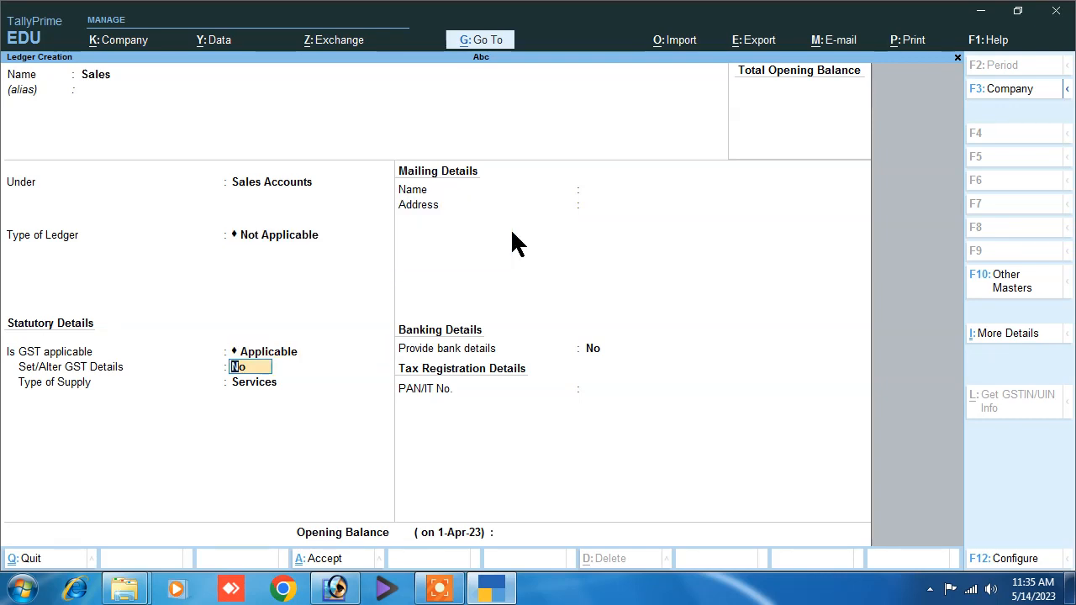
pyautogui.press('Return')
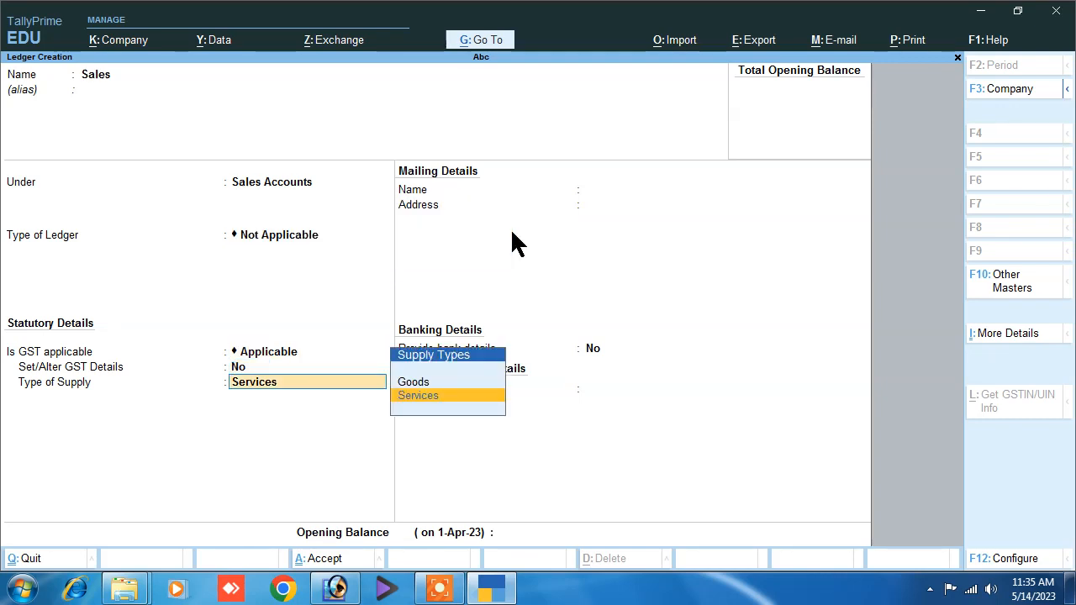
pyautogui.press('Up')
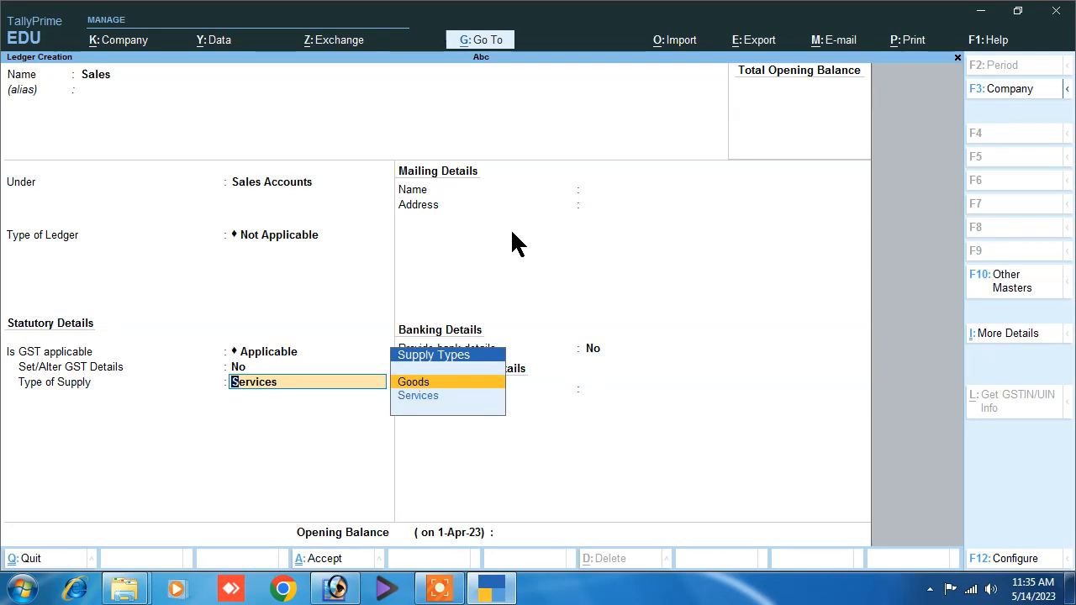
pyautogui.press('Return')
pyautogui.press('Return')
pyautogui.press('Return')
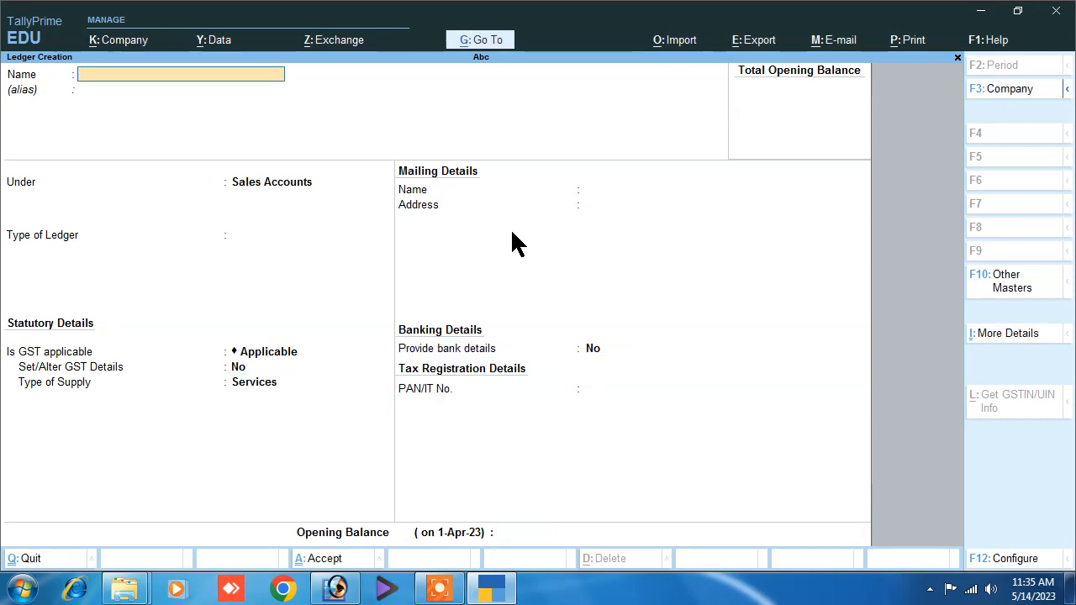
pyautogui.press('Escape')
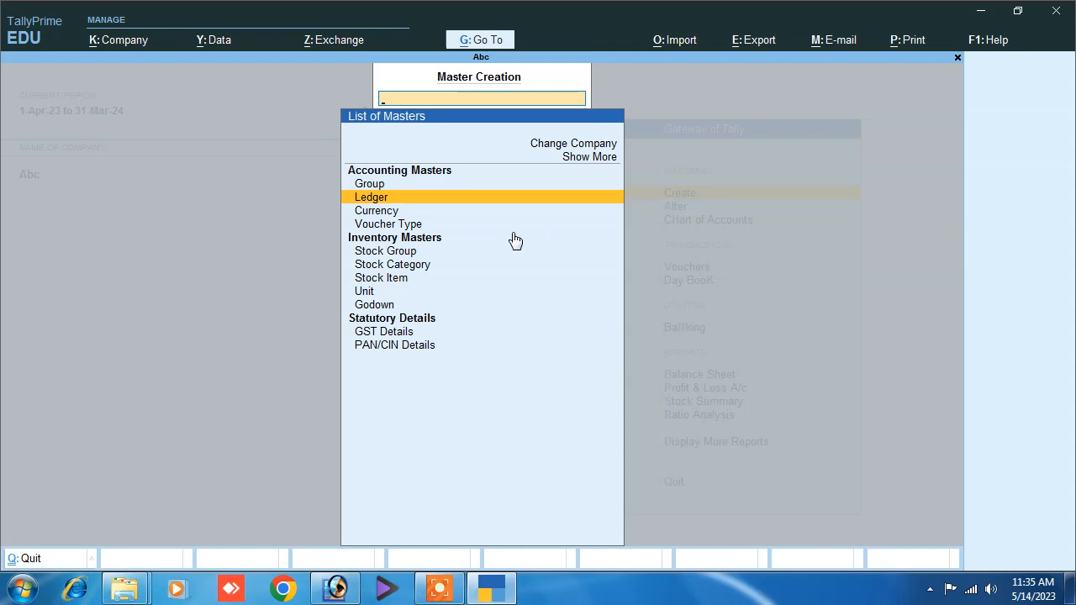
pyautogui.press('Escape')
# Start a sales voucher with the customer's ledger as the party account
pyautogui.press('Down')
pyautogui.press('Down')
pyautogui.press('Down')
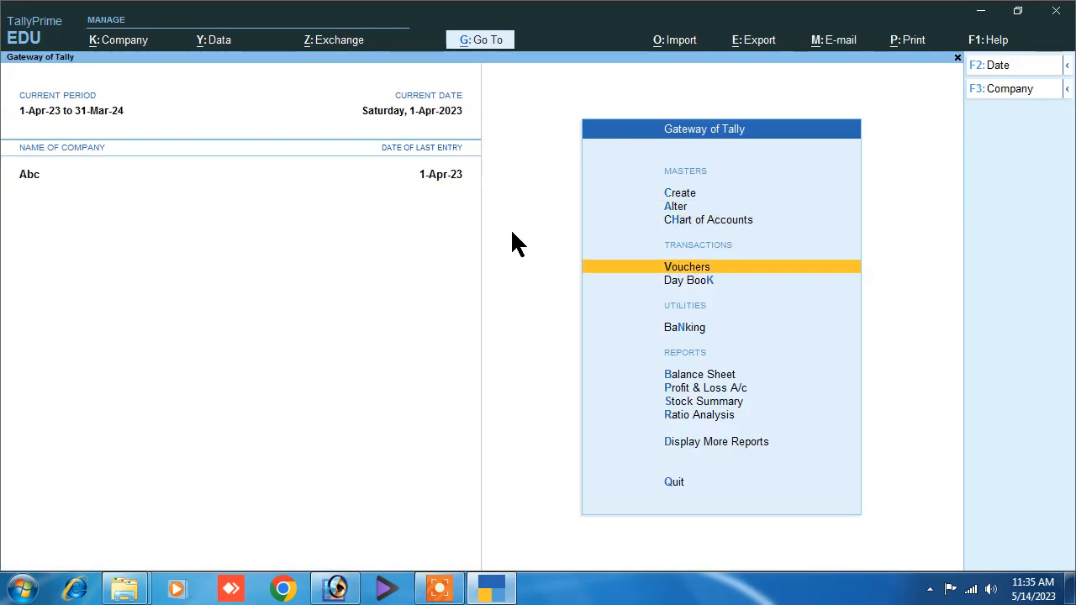
pyautogui.press('Return')
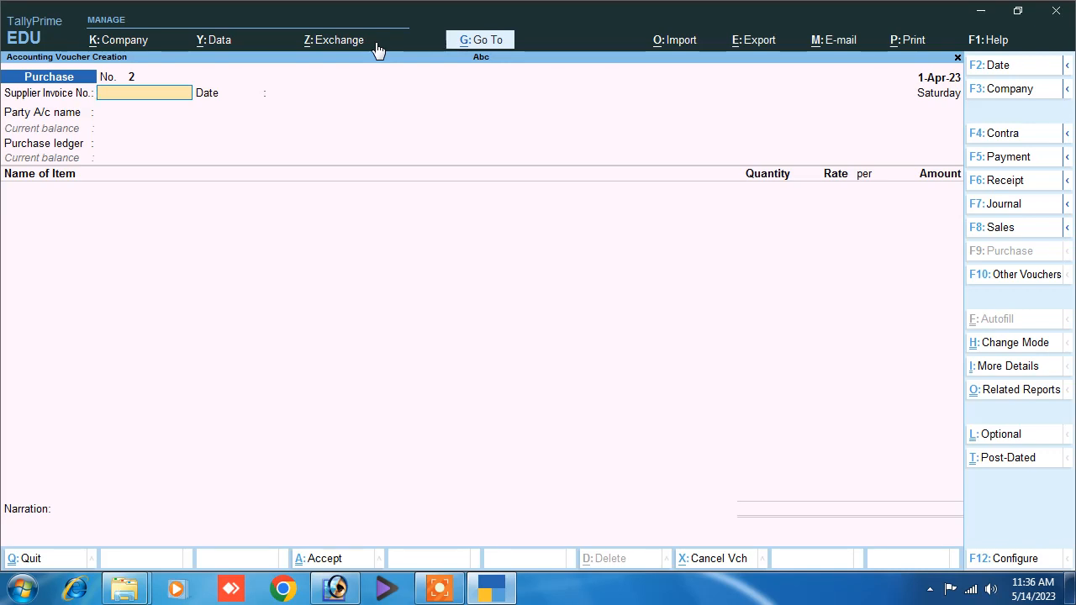
pyautogui.click(985, 238)
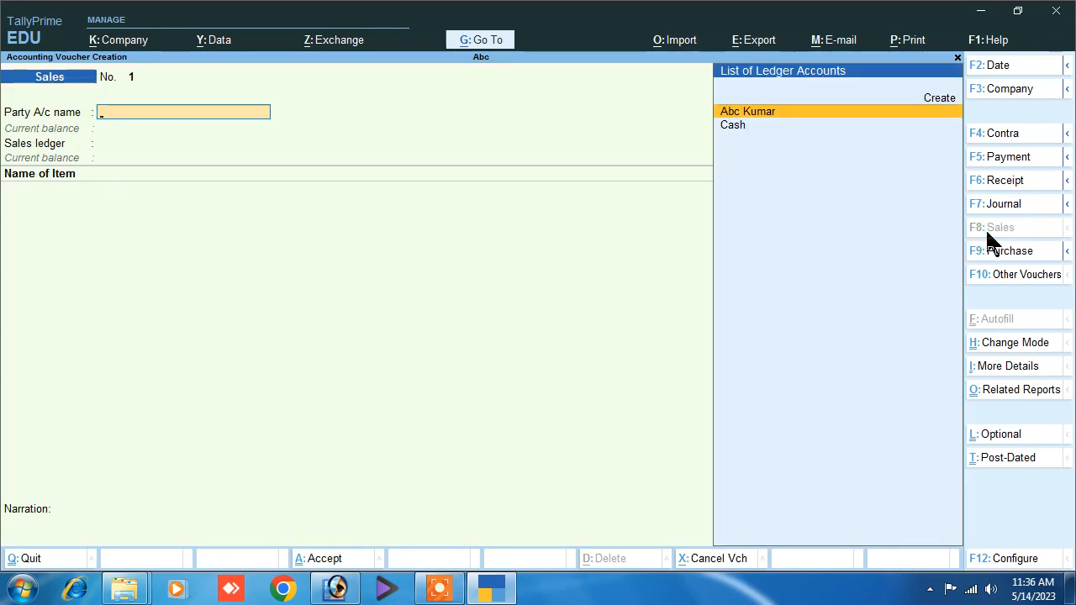
pyautogui.click(769, 116)
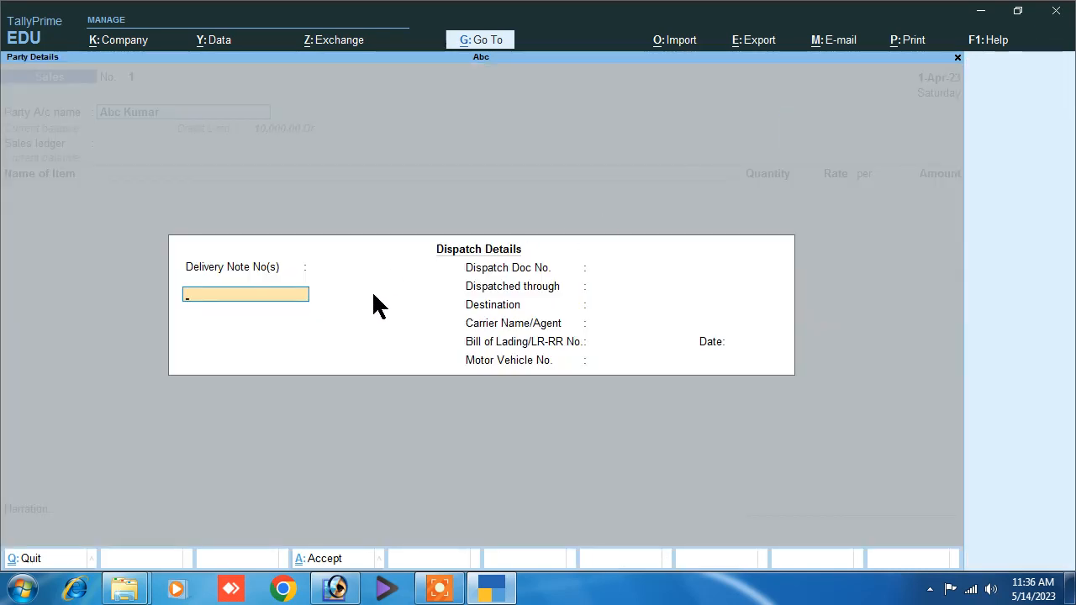
# Leave the dispatch details blank and accept the default party details for the sales voucher
pyautogui.press('Return')
pyautogui.press('Return')
pyautogui.press('Return')
pyautogui.press('Return')
pyautogui.press('Return')
pyautogui.press('Return')
pyautogui.press('Return')
pyautogui.press('Return')
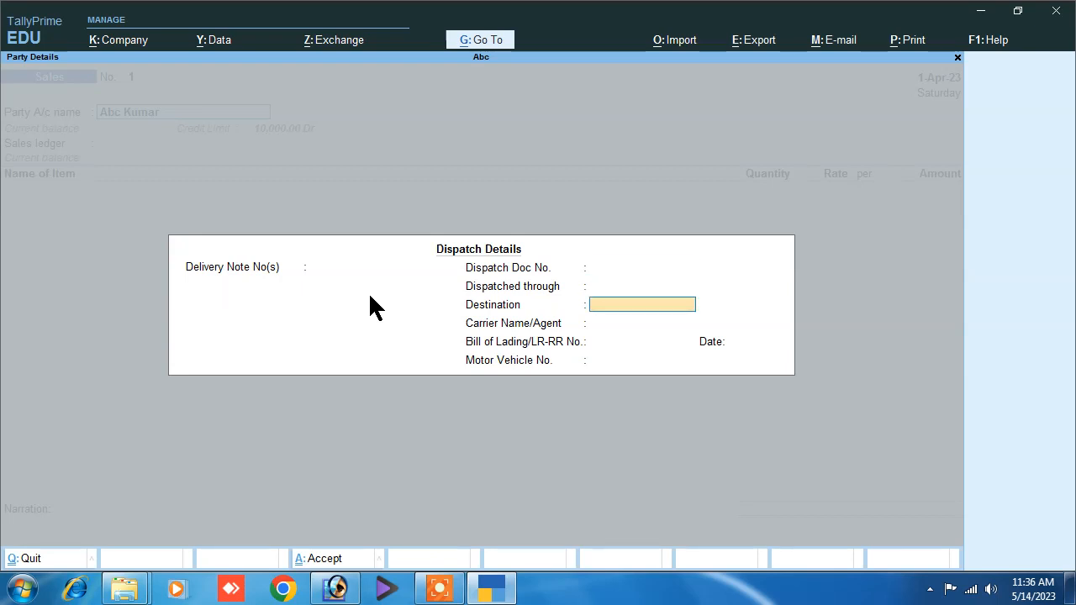
pyautogui.press('Return')
pyautogui.press('Return')
pyautogui.press('Return')
pyautogui.press('Return')
pyautogui.press('Return')
pyautogui.press('Return')
pyautogui.press('Return')
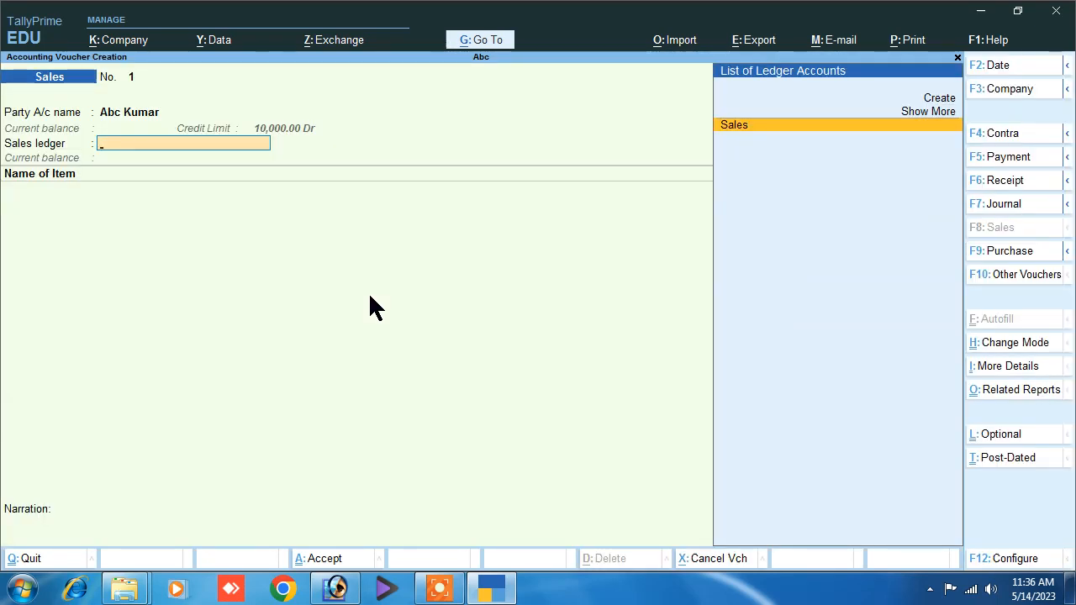
# Choose the Sales ledger, add 50 pc of Shirt at a rate of 6000 and end the item list
pyautogui.press('Return')
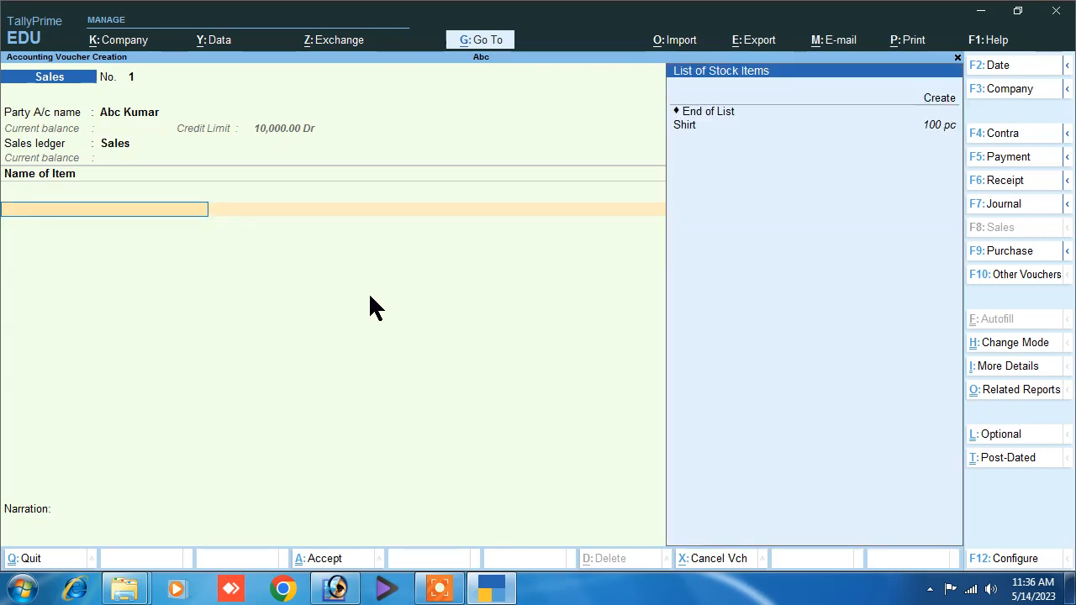
pyautogui.press('Down')
pyautogui.press('Return')
pyautogui.write('50')
pyautogui.press('Return')
pyautogui.write('6000')
pyautogui.press('Return')
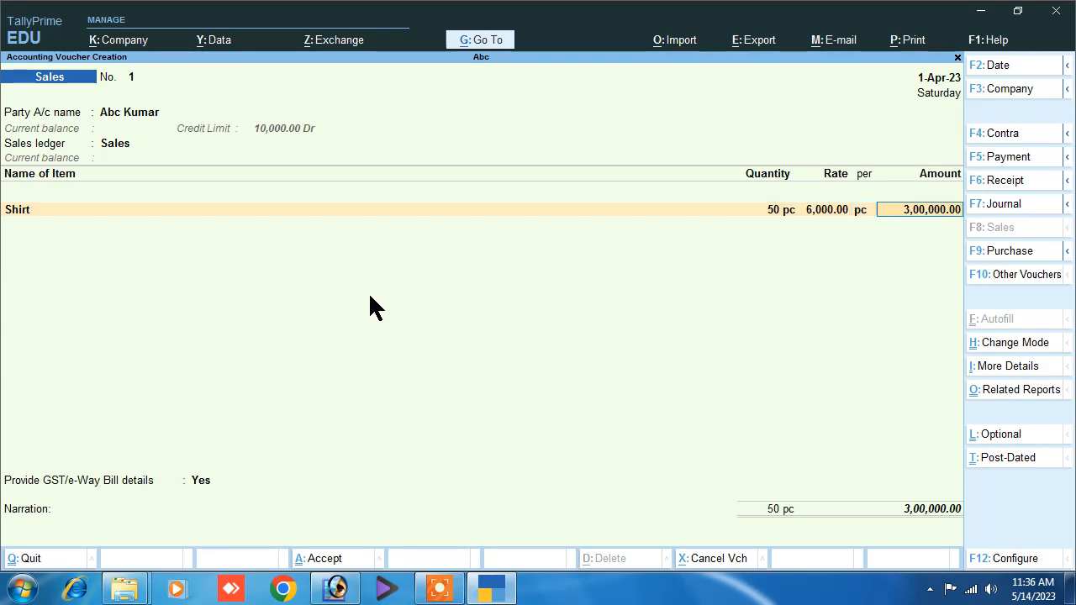
pyautogui.press('Return')
pyautogui.press('Return')
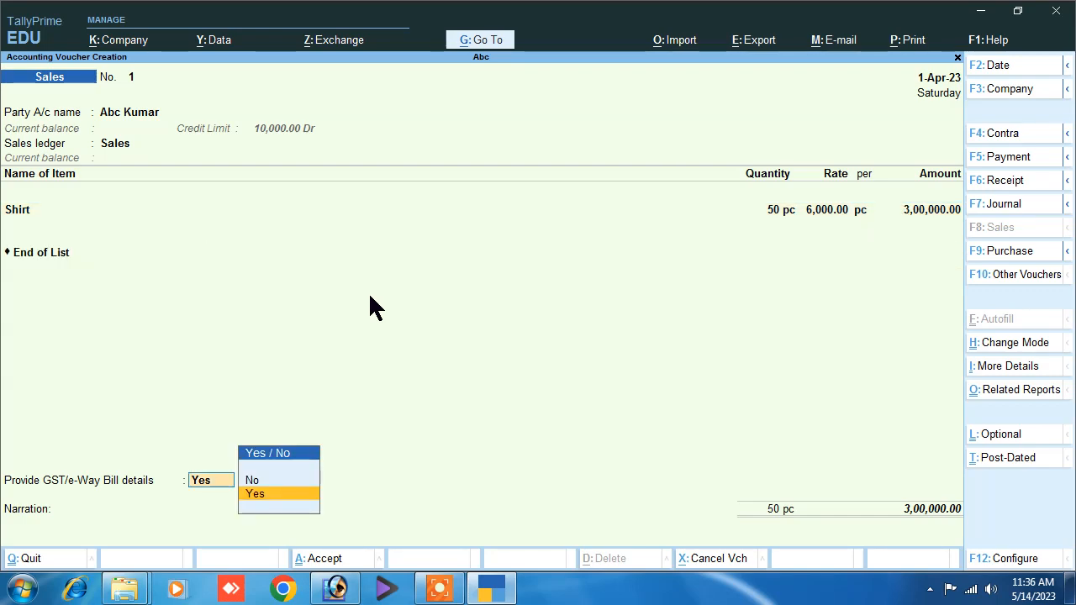
# Keep GST/e-Way Bill details enabled and accept the e-Way Bill and transport details with their default values
pyautogui.press('Return')
pyautogui.press('Return')
pyautogui.press('Return')
pyautogui.press('Return')
pyautogui.press('Return')
pyautogui.press('Return')
pyautogui.press('Return')
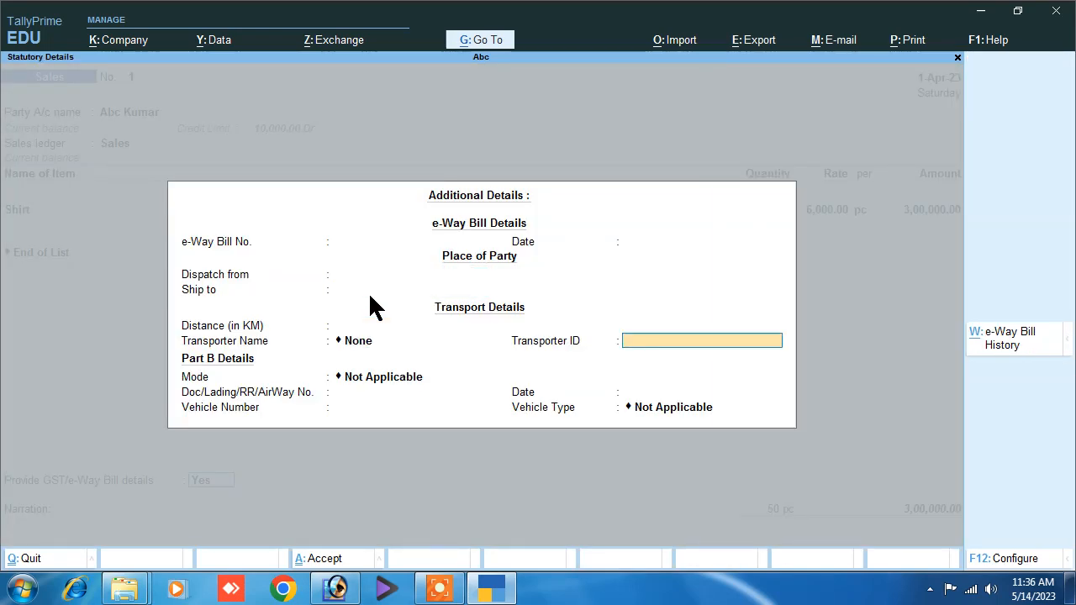
pyautogui.press('Return')
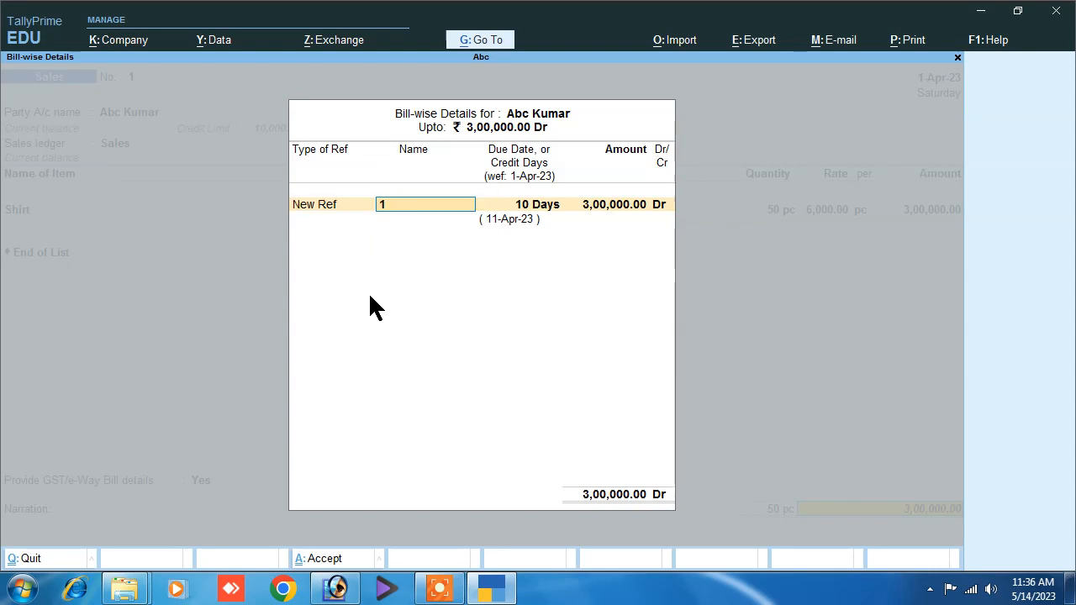
# Name the new bill reference Abc, keep its 10-day credit period and full amount, and try to accept the bill-wise details
pyautogui.write('Abc')
pyautogui.press('Return')
pyautogui.press('Return')
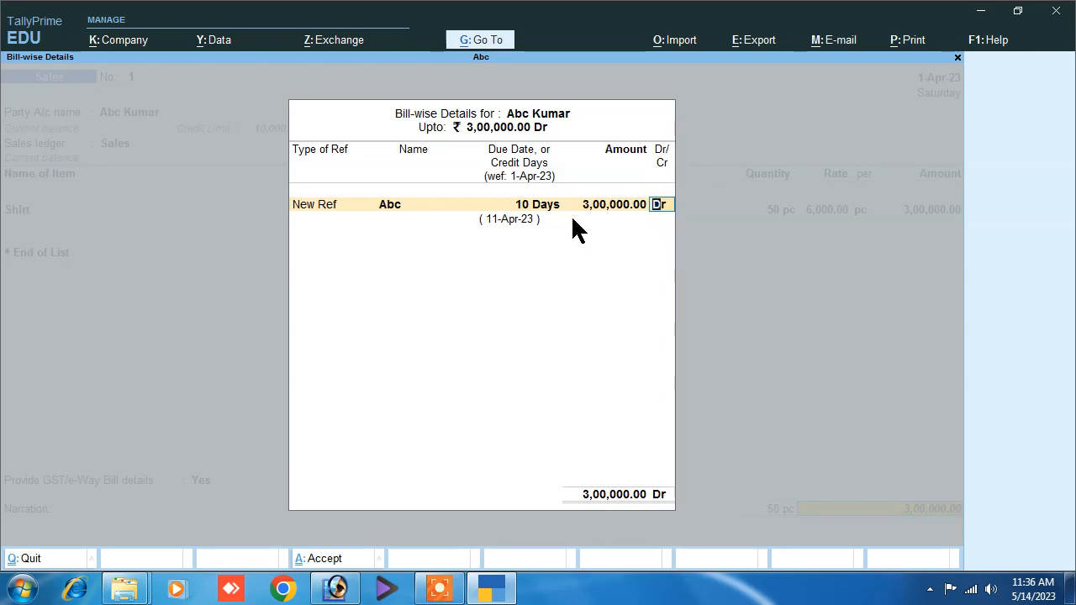
pyautogui.press('Return')
pyautogui.press('Return')
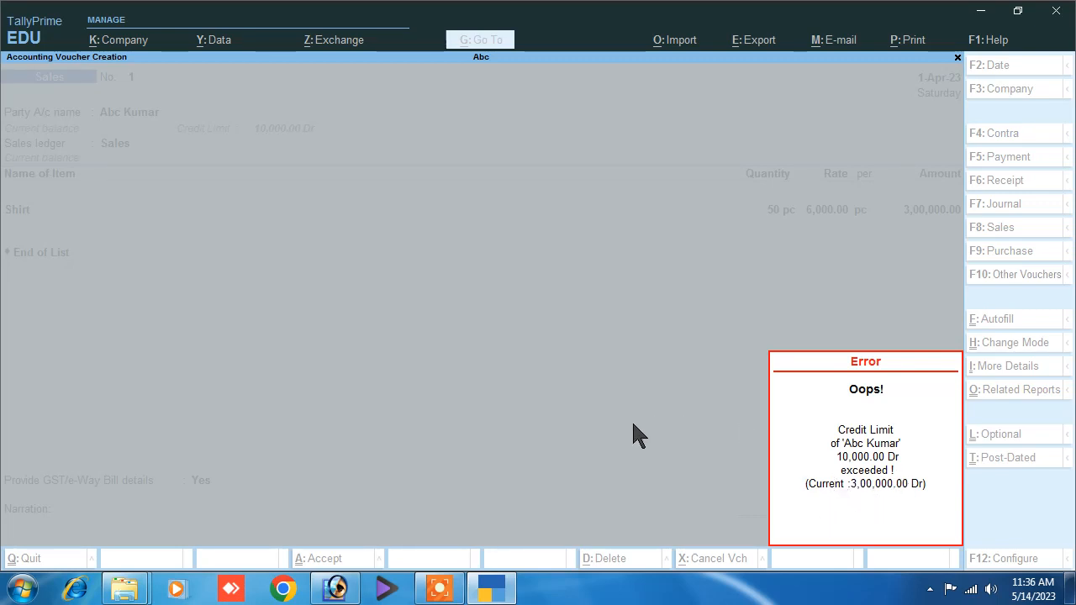
pyautogui.click(794, 492)
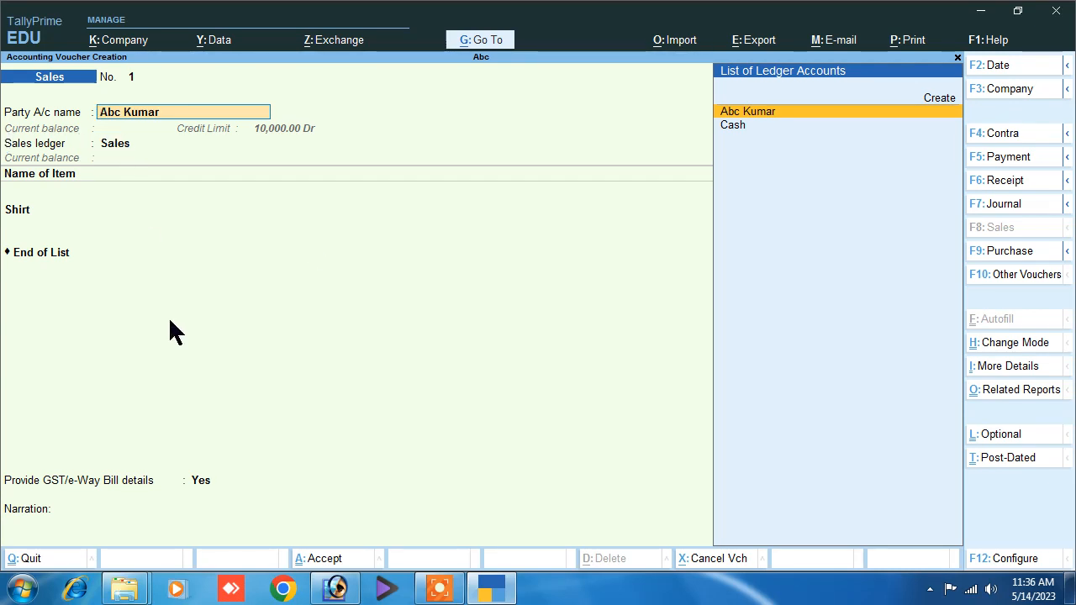
# Reconfirm the voucher's customer, dispatch and party details, Sales ledger and Shirt item to reach the item's quantity
pyautogui.press('Return')
pyautogui.press('Return')
pyautogui.press('Return')
pyautogui.press('Return')
pyautogui.press('Return')
pyautogui.press('Return')
pyautogui.press('Return')
pyautogui.press('Return')
pyautogui.press('Return')
pyautogui.press('Return')
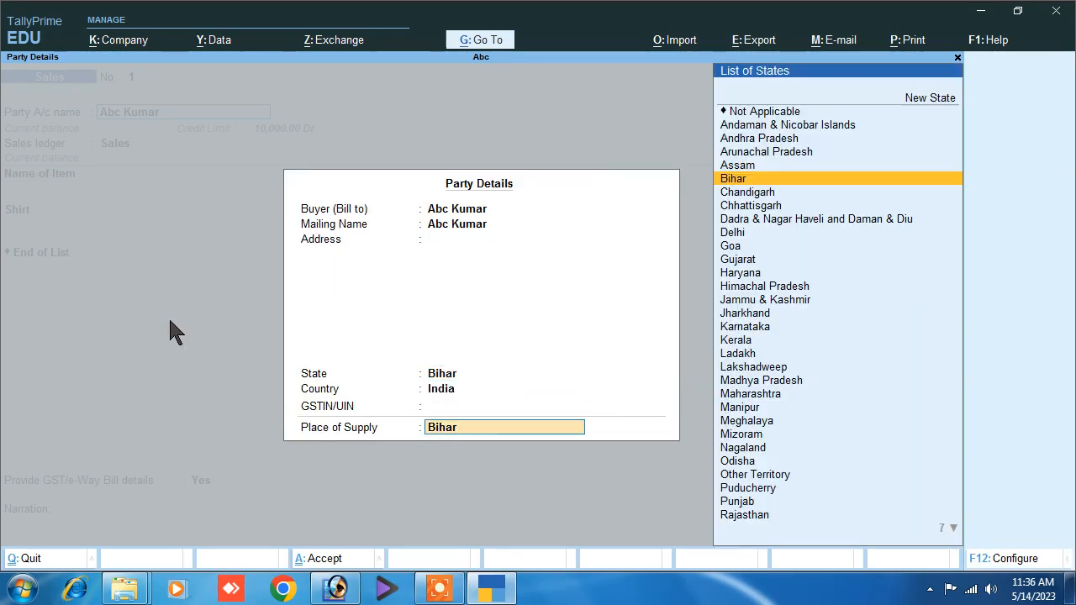
pyautogui.press('Return')
pyautogui.press('Return')
pyautogui.press('Return')
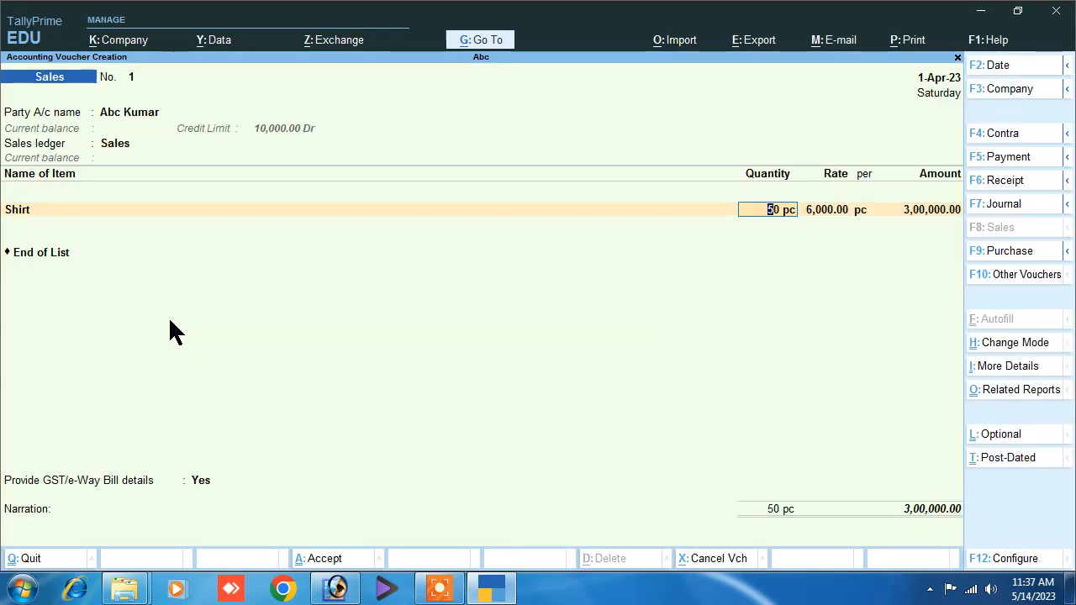
# Set the Shirt quantity to 1 pc, keep the rate, and accept the bill-wise details as New Ref with 10 days' credit
pyautogui.write('1')
pyautogui.press('Return')
pyautogui.press('Return')
pyautogui.press('Return')
pyautogui.press('Return')
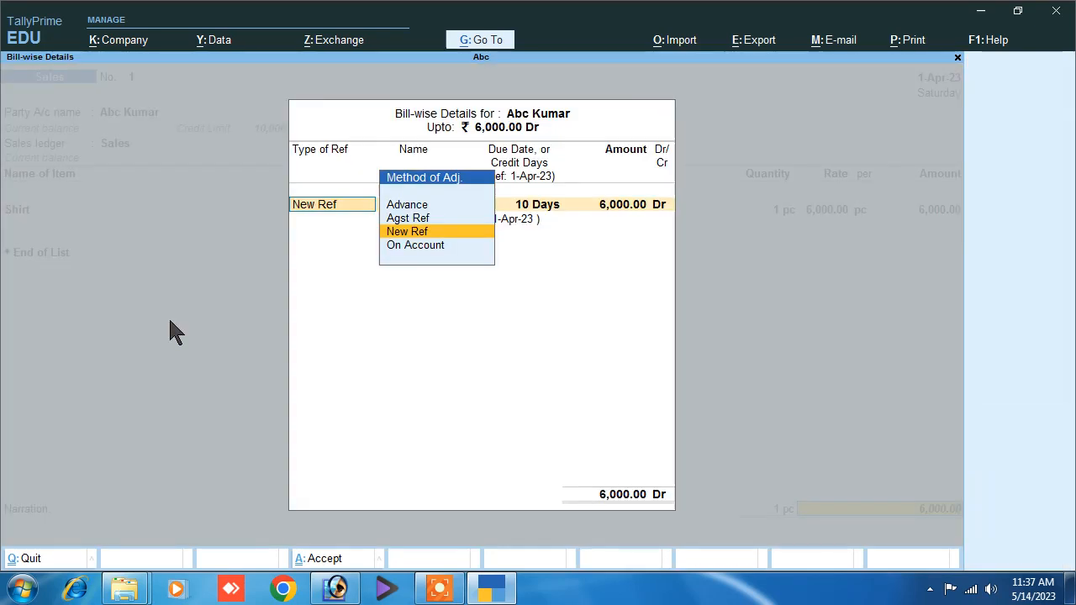
pyautogui.press('Return')
pyautogui.press('Return')
pyautogui.press('Return')
pyautogui.press('Return')
pyautogui.press('Return')
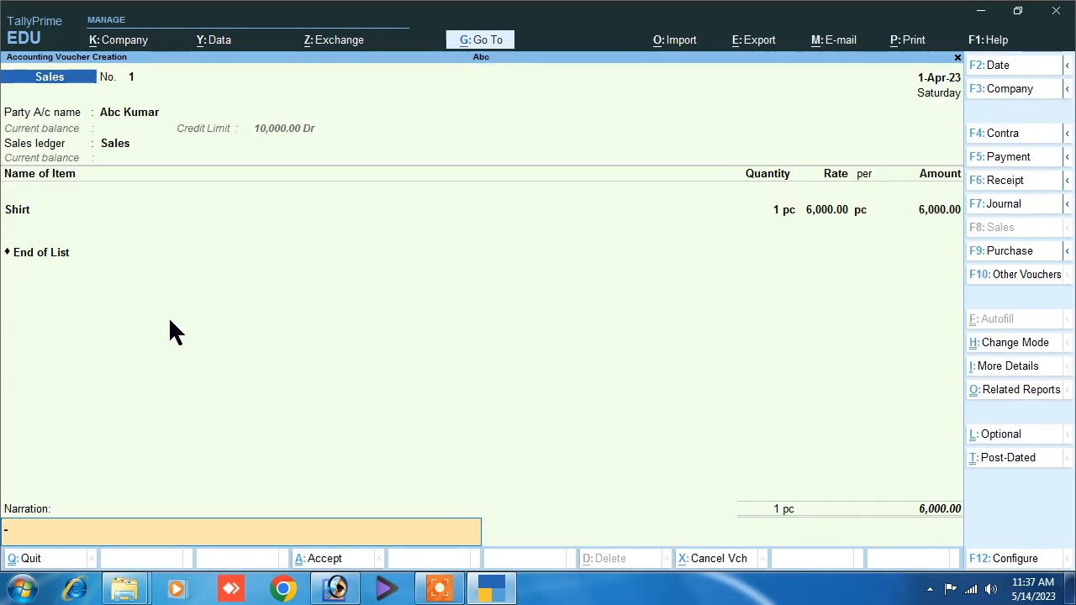
# Enter the narration "being sold" and save the sales voucher
pyautogui.write('being sold')
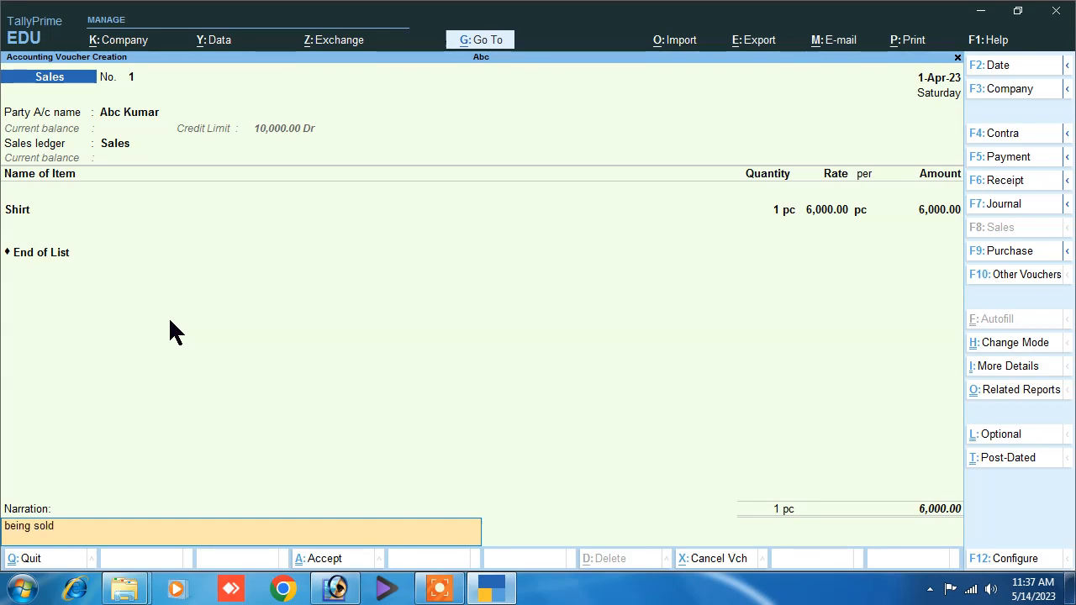
pyautogui.press('Return')
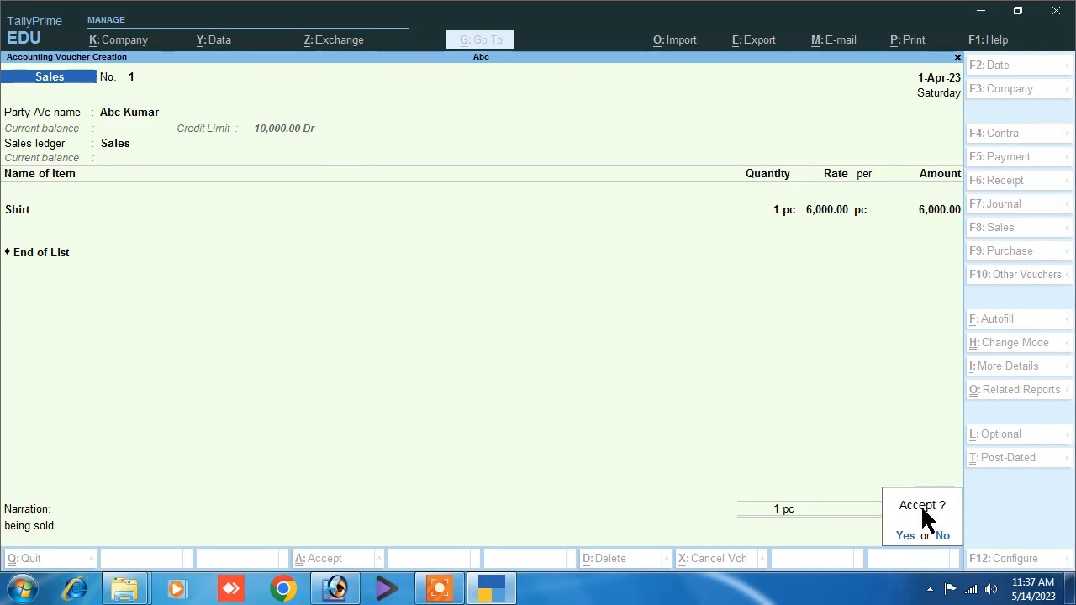
pyautogui.click(903, 536)
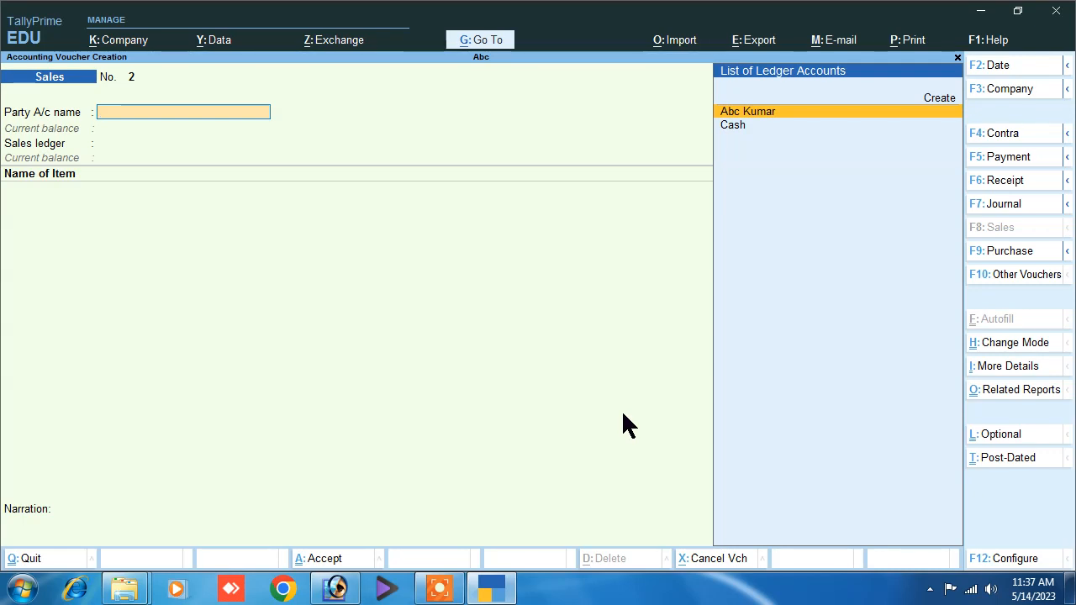
# Start a second sales voucher for the same customer, leaving the dispatch details blank and the party details at their defaults
pyautogui.press('Return')
pyautogui.press('Return')
pyautogui.press('Return')
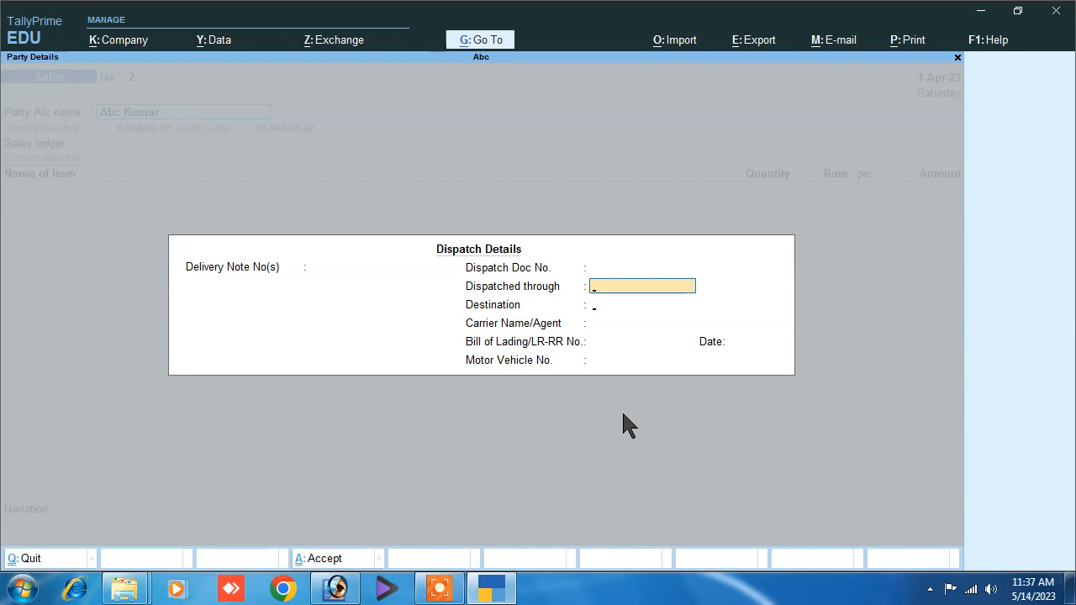
pyautogui.press('Return')
pyautogui.press('Return')
pyautogui.press('Return')
pyautogui.press('Return')
pyautogui.press('Return')
pyautogui.press('Return')
pyautogui.press('Return')
pyautogui.press('Return')
pyautogui.press('Return')
pyautogui.press('Return')
pyautogui.press('Return')
pyautogui.press('Return')
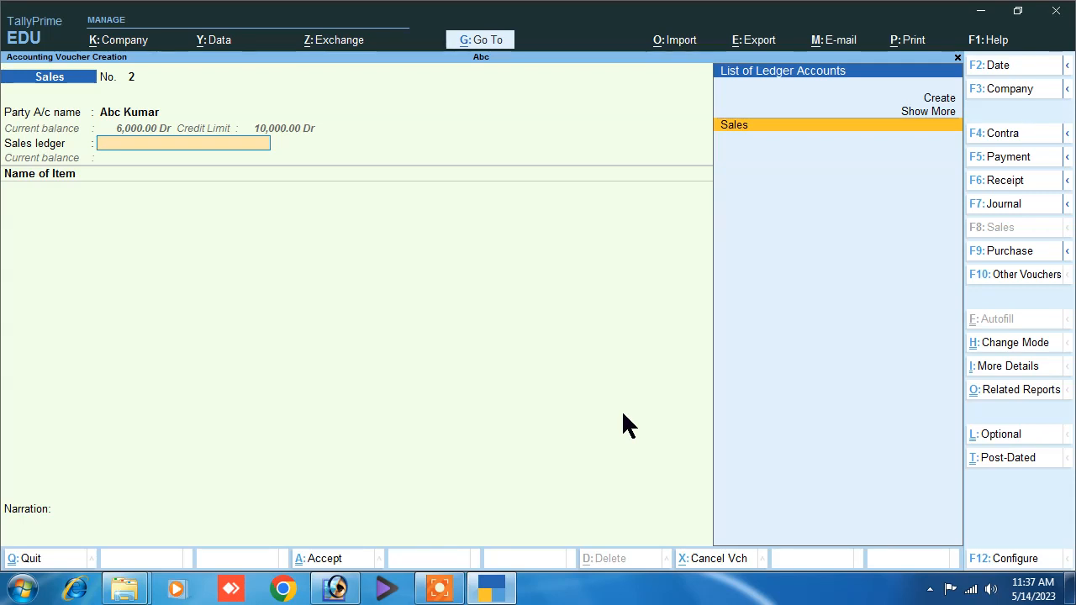
# Choose the Sales ledger, add 1 pc of Shirt at the default rate of 6,000 and end the item list
pyautogui.press('Return')
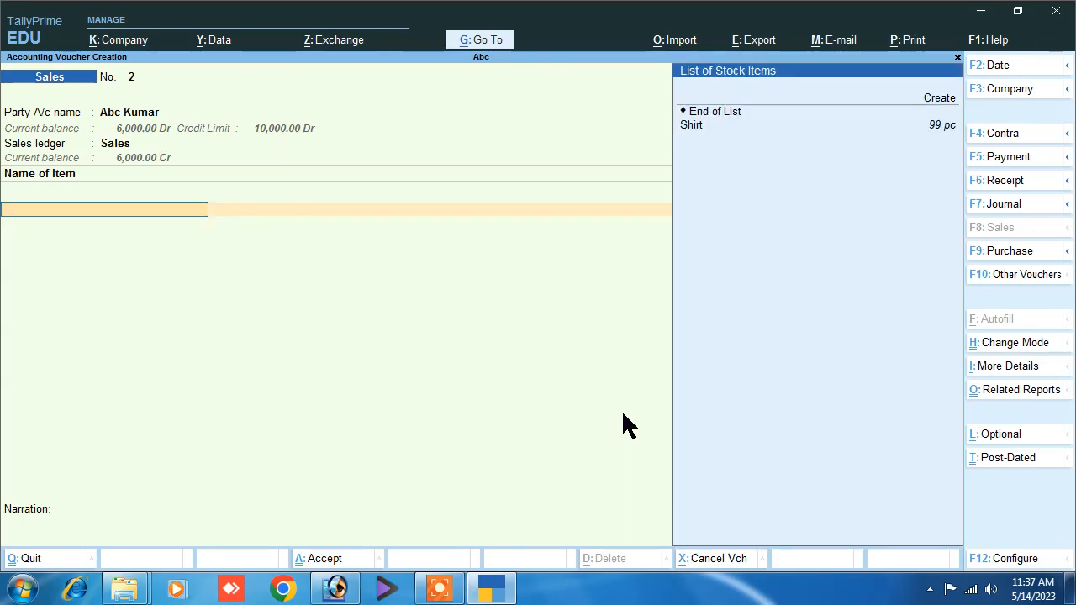
pyautogui.press('Down')
pyautogui.press('Return')
pyautogui.write('2')
pyautogui.press('BackSpace')
pyautogui.write('1')
pyautogui.press('Return')
pyautogui.press('Return')
pyautogui.press('Return')
pyautogui.press('Return')
# Try to accept the second sale's bill-wise details as New Ref 2 with 10 days' credit, and abandon the sales voucher
pyautogui.press('Return')
pyautogui.press('Return')
pyautogui.press('Return')
pyautogui.press('Return')
pyautogui.press('Return')
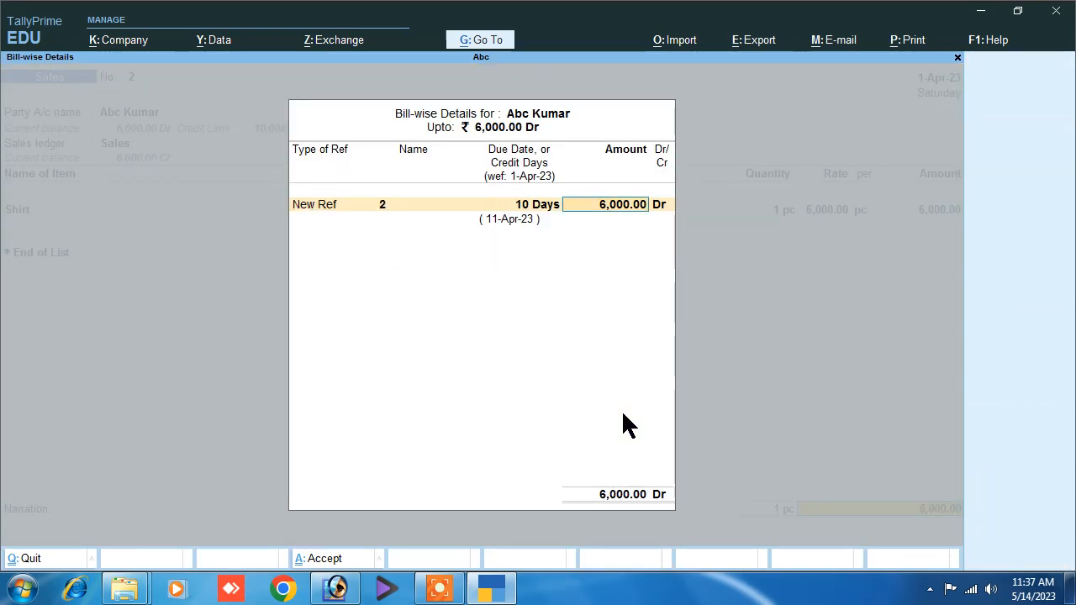
pyautogui.press('Return')
pyautogui.press('Return')
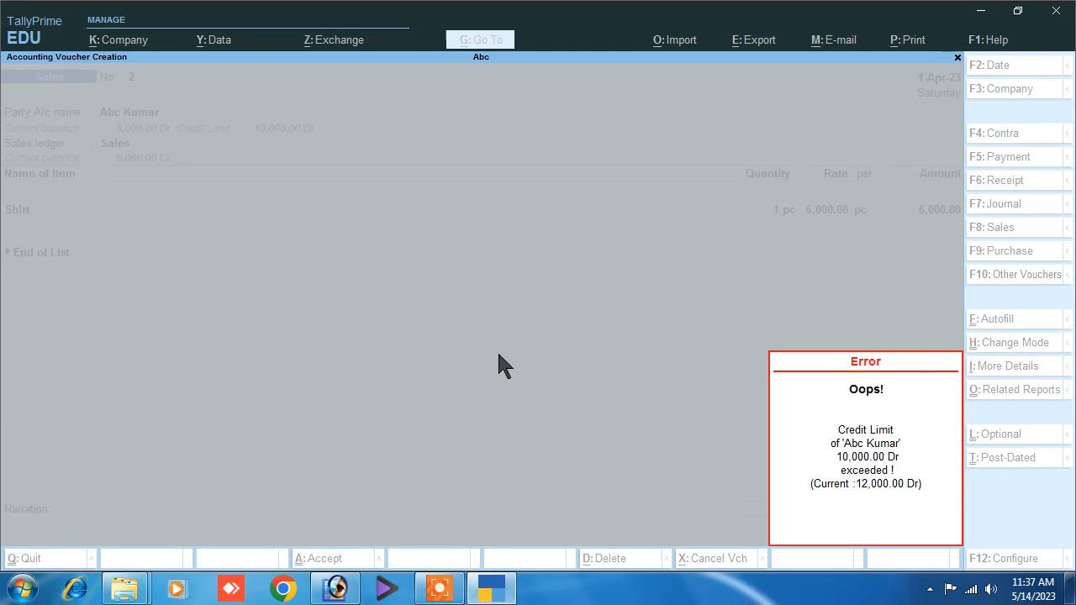
pyautogui.press('Escape')
pyautogui.press('Escape')
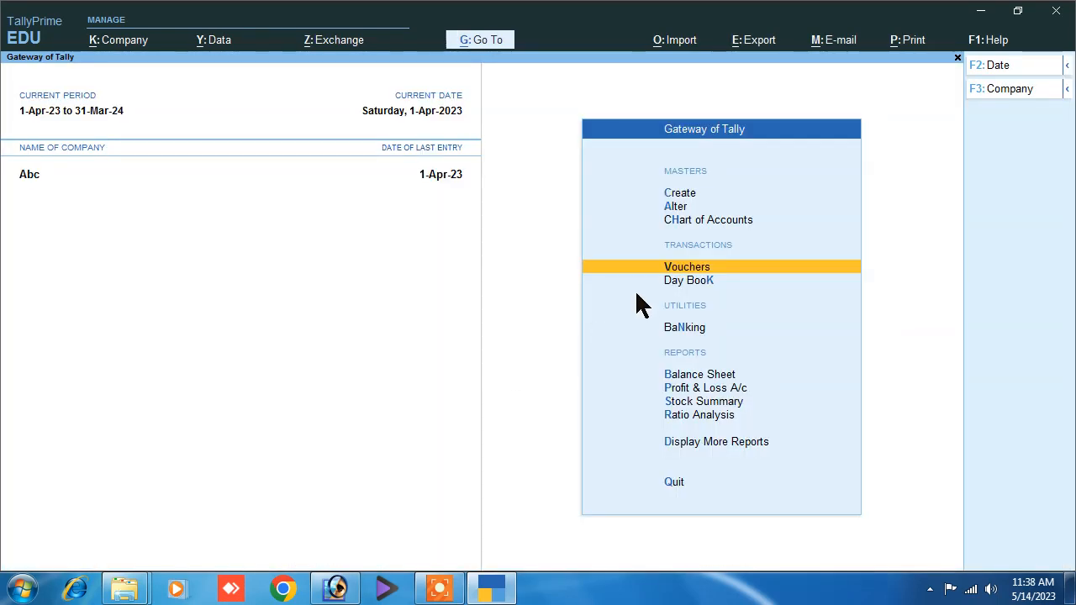
# Start a receipt voucher and credit the customer's ledger with 6,000
pyautogui.click(705, 268)
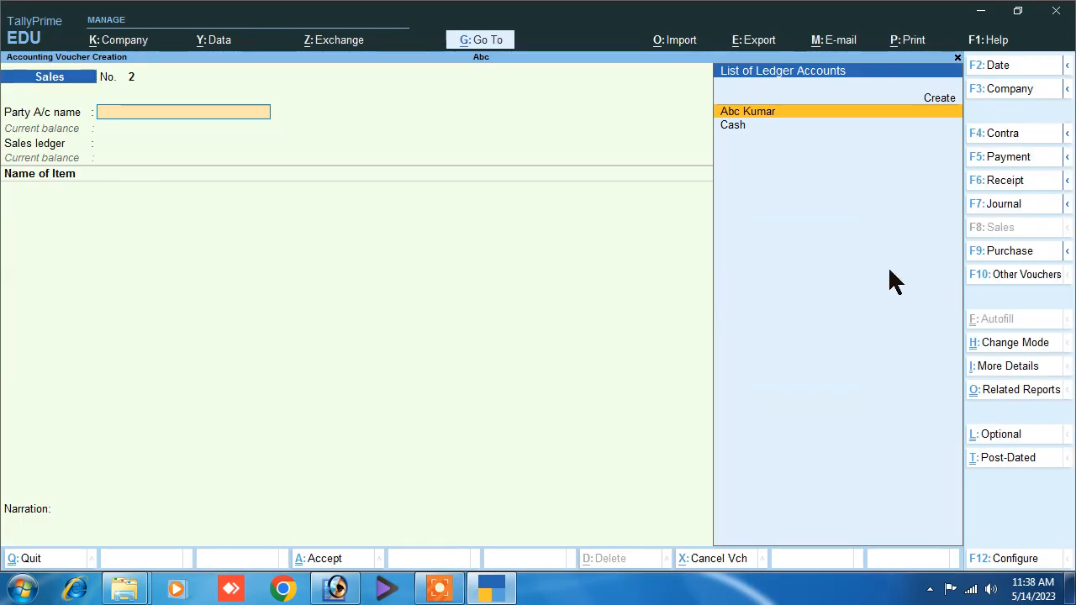
pyautogui.click(989, 183)
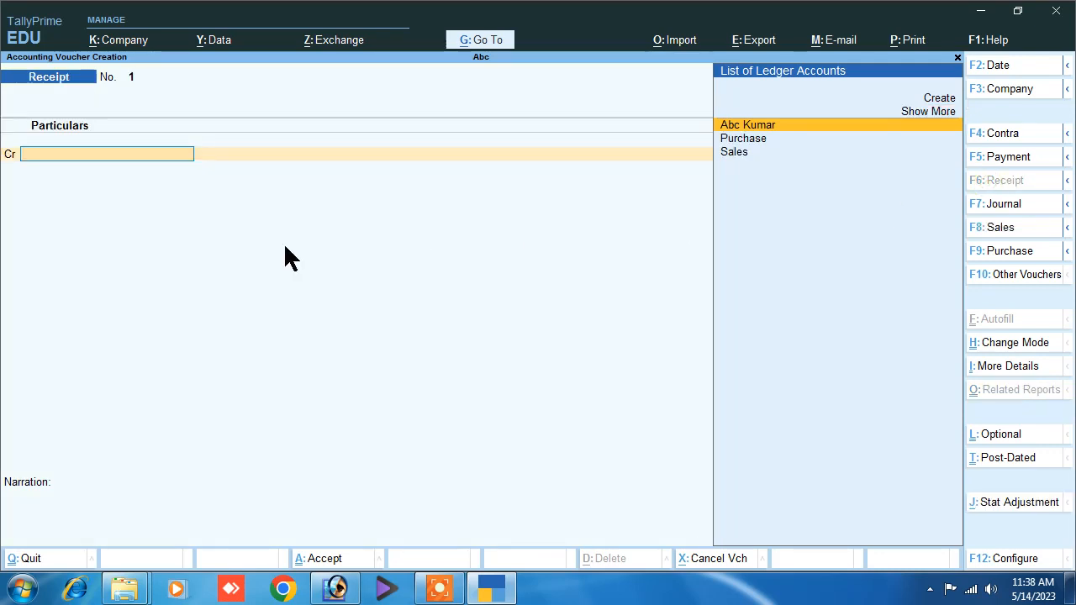
pyautogui.click(743, 127)
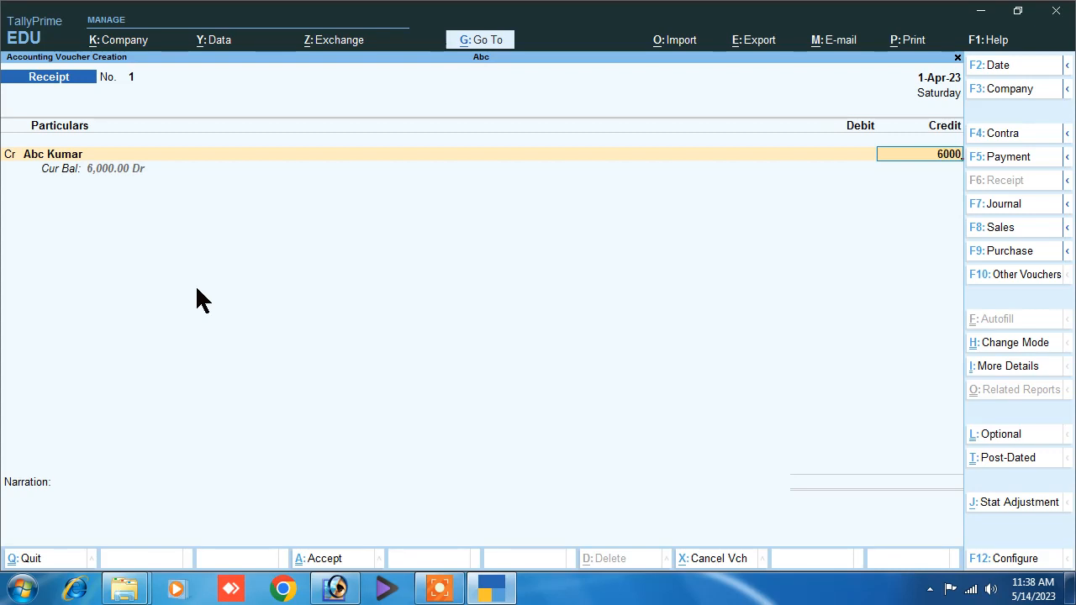
pyautogui.press('Return')
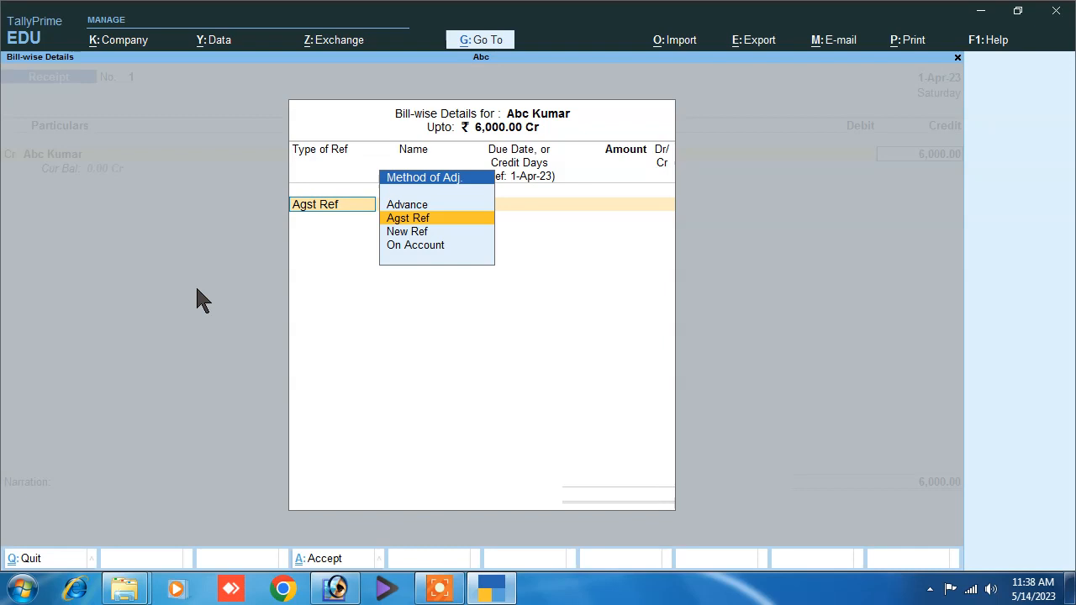
# Allocate the receipt as Agst Ref to the pending bill Abc for the full 6,000
pyautogui.press('Return')
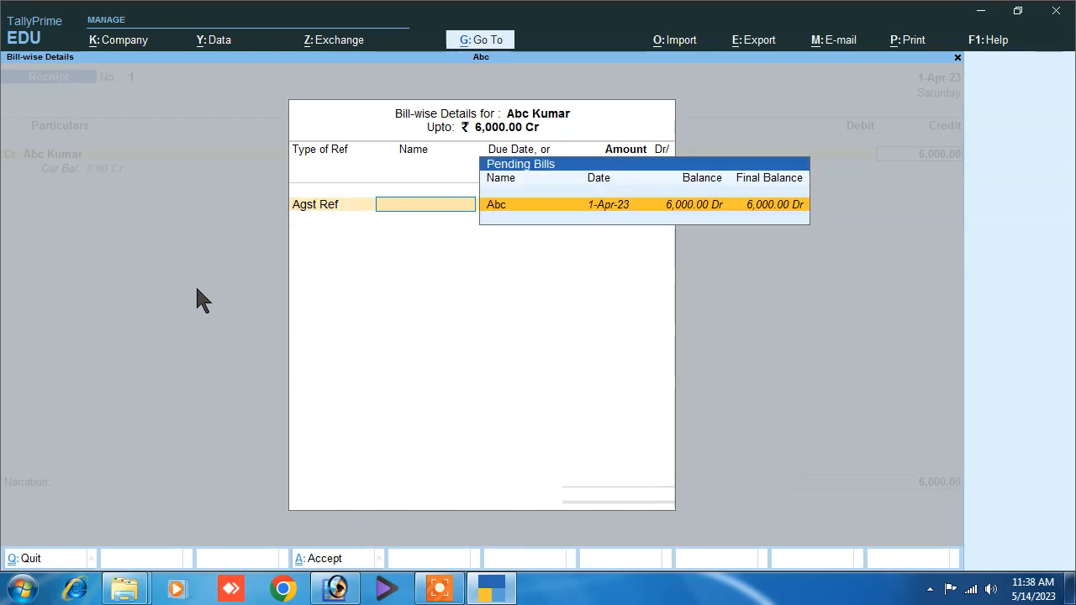
pyautogui.press('Return')
pyautogui.press('Return')
pyautogui.press('Return')
pyautogui.press('Return')
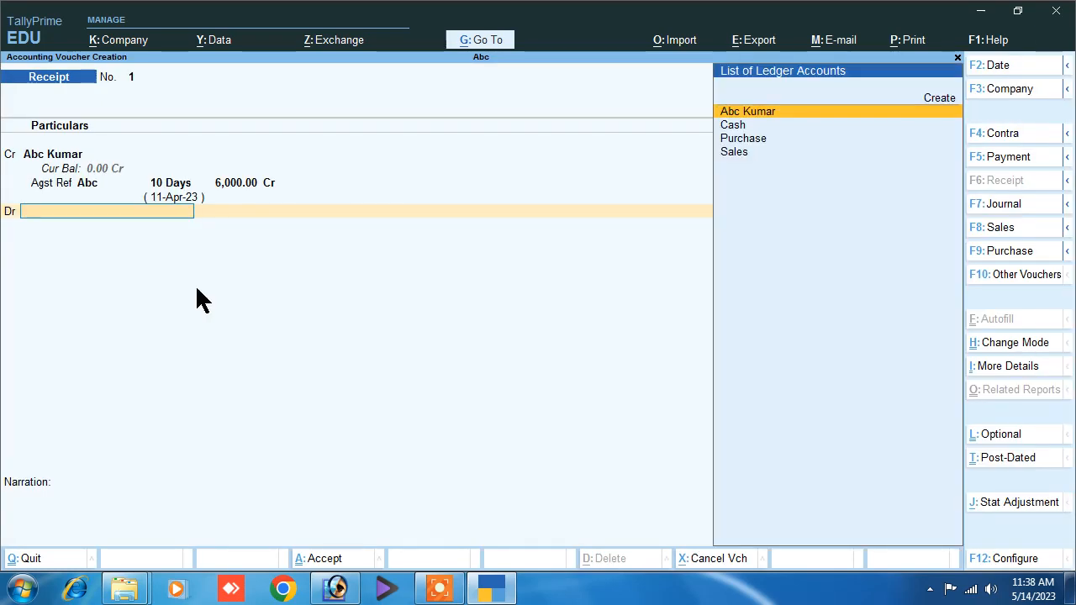
# Debit the Cash ledger with 6,000 in the receipt voucher
pyautogui.press('Down')
pyautogui.press('Down')
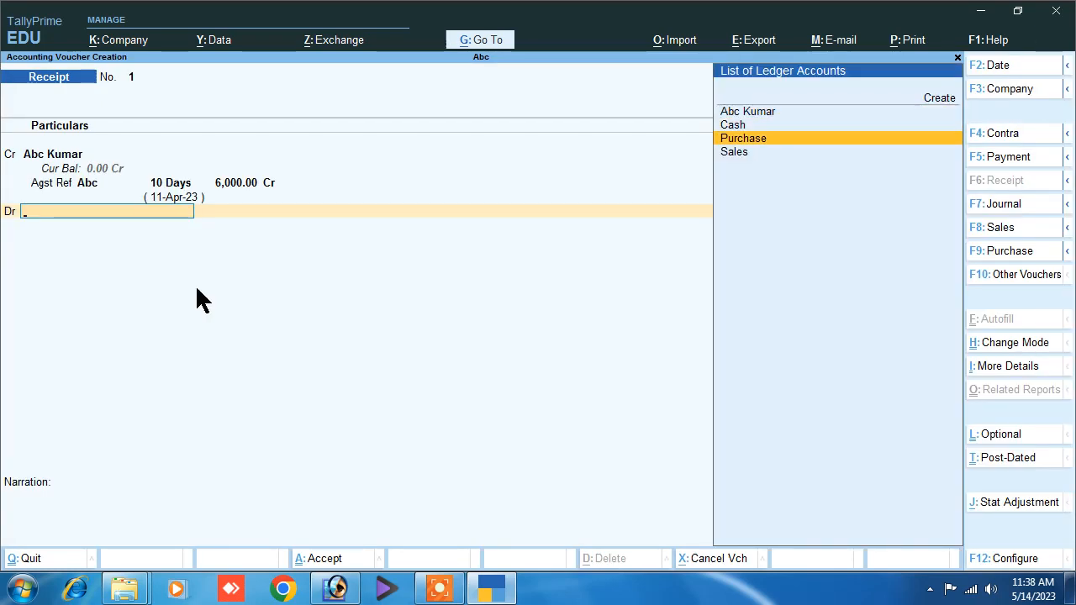
pyautogui.press('Up')
pyautogui.press('Return')
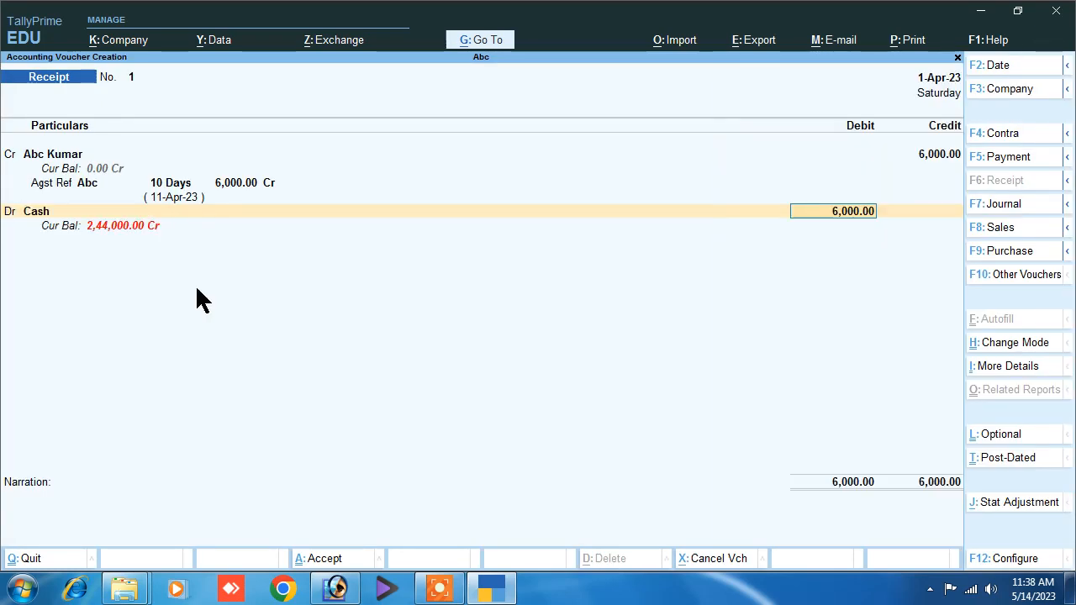
pyautogui.press('Return')
# Enter the narration "being cash receipt" and save the receipt voucher
pyautogui.press('Return')
pyautogui.write('being cs')
pyautogui.press('BackSpace')
pyautogui.write('ash receipt')
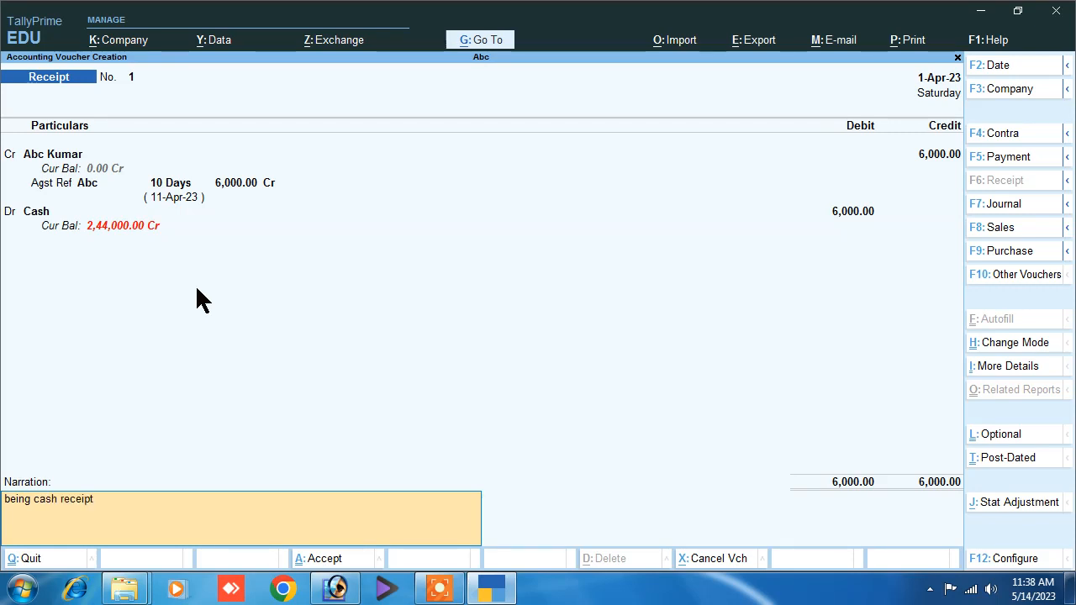
pyautogui.press('Return')
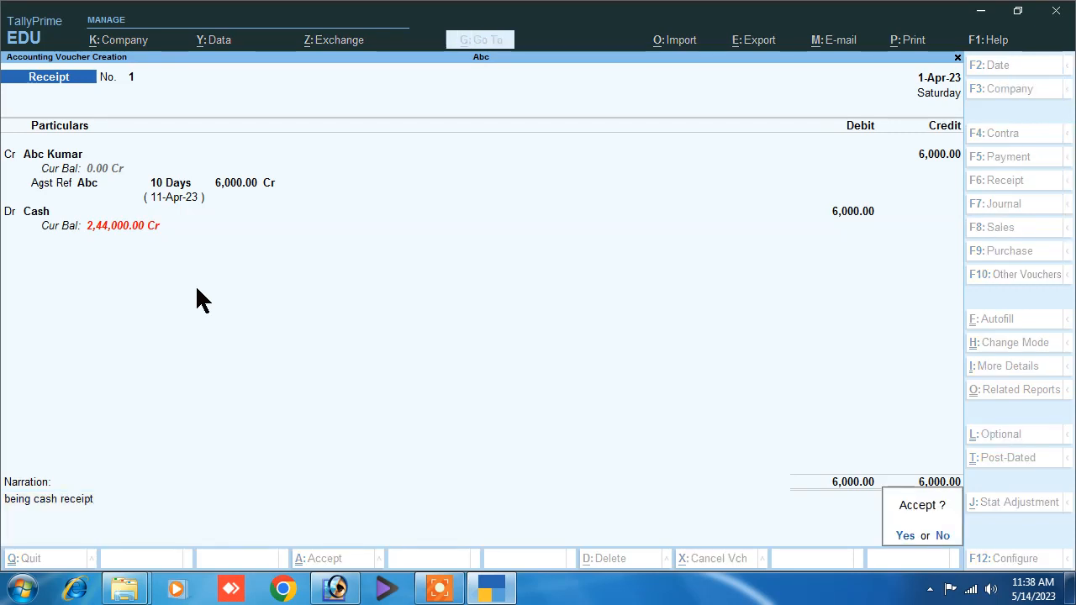
pyautogui.press('Return')
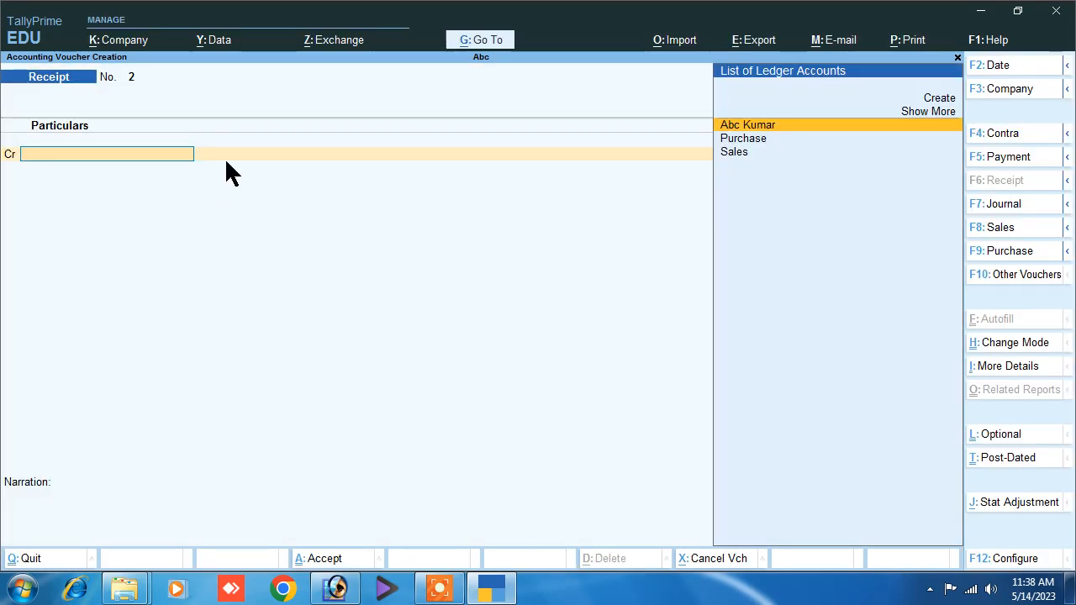
# Start a new sales voucher for the same customer with blank dispatch details, default party details and the Sales ledger
pyautogui.click(984, 237)
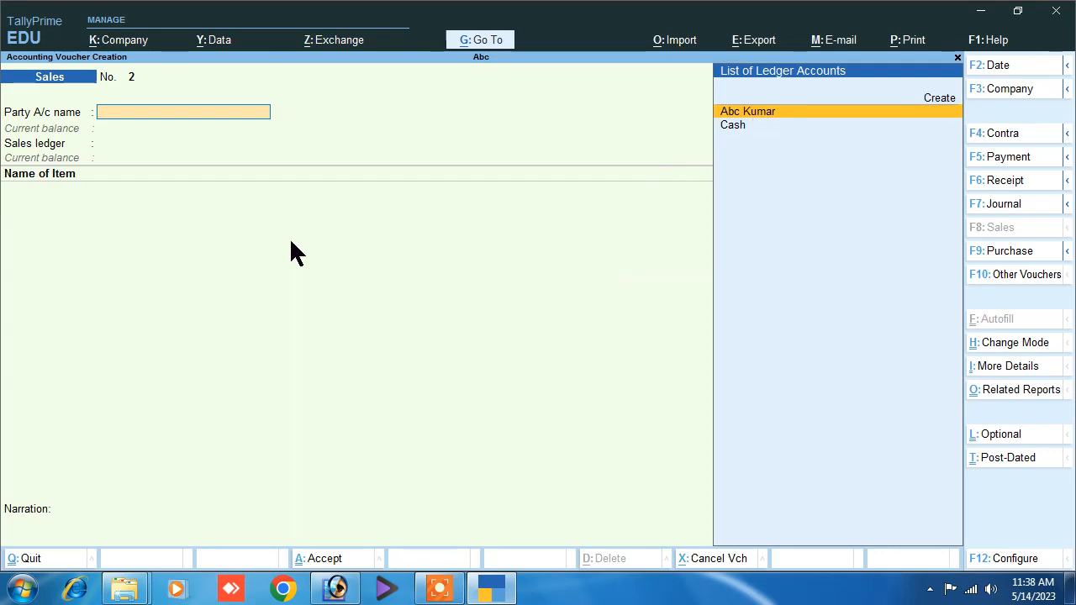
pyautogui.press('Return')
pyautogui.press('Return')
pyautogui.press('Return')
pyautogui.press('Return')
pyautogui.press('Return')
pyautogui.press('Return')
pyautogui.press('Return')
pyautogui.press('Return')
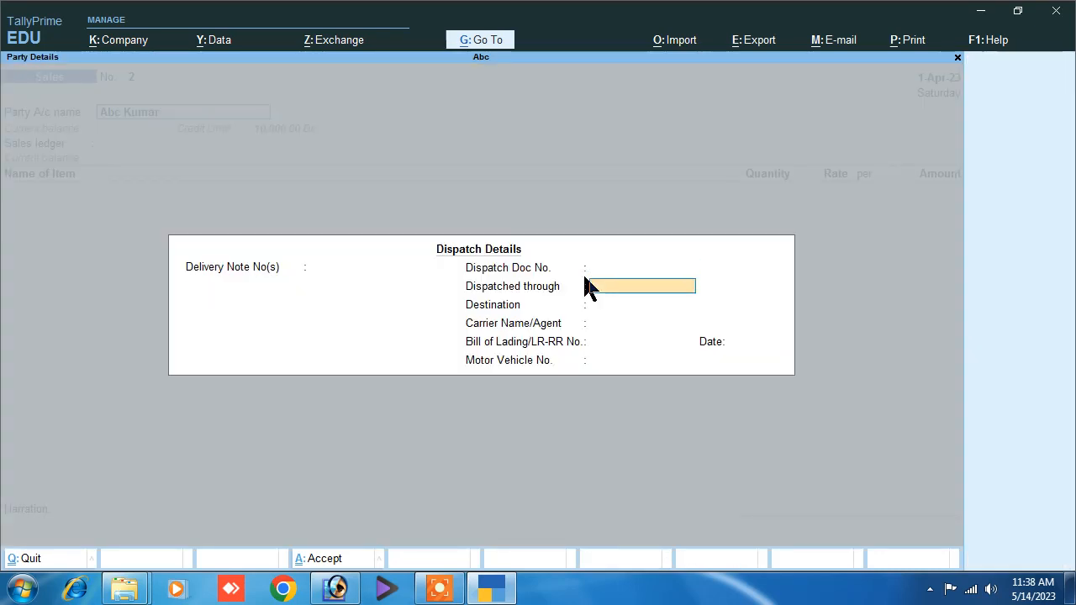
pyautogui.press('Return')
pyautogui.press('Return')
pyautogui.press('Return')
pyautogui.press('Return')
pyautogui.press('Return')
pyautogui.press('Return')
pyautogui.press('Return')
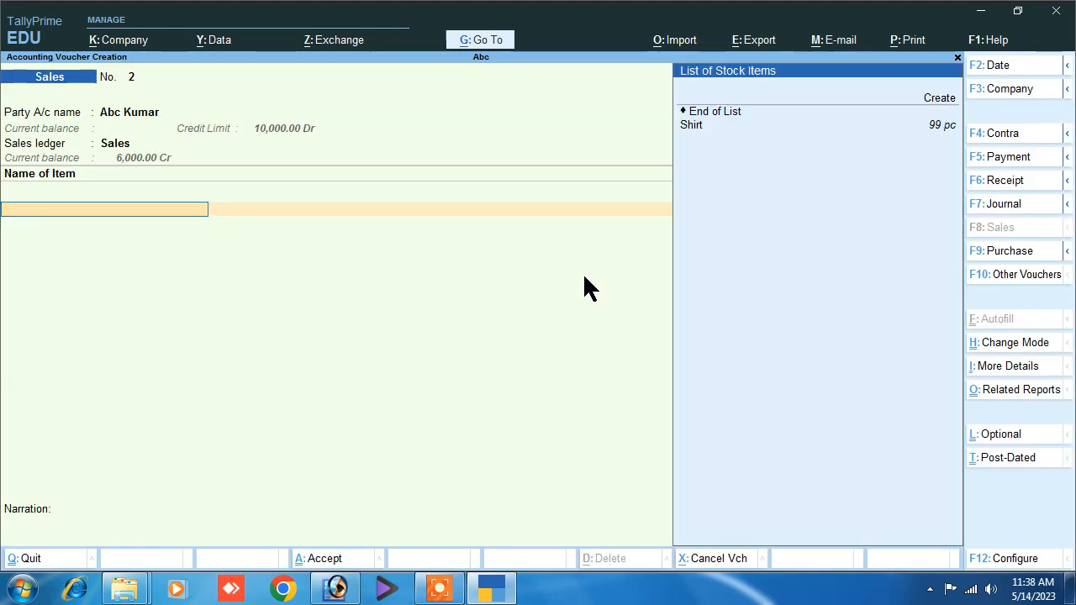
# Add 1 pc of Shirt at the default rate of 6,000 and end the item list
pyautogui.press('Down')
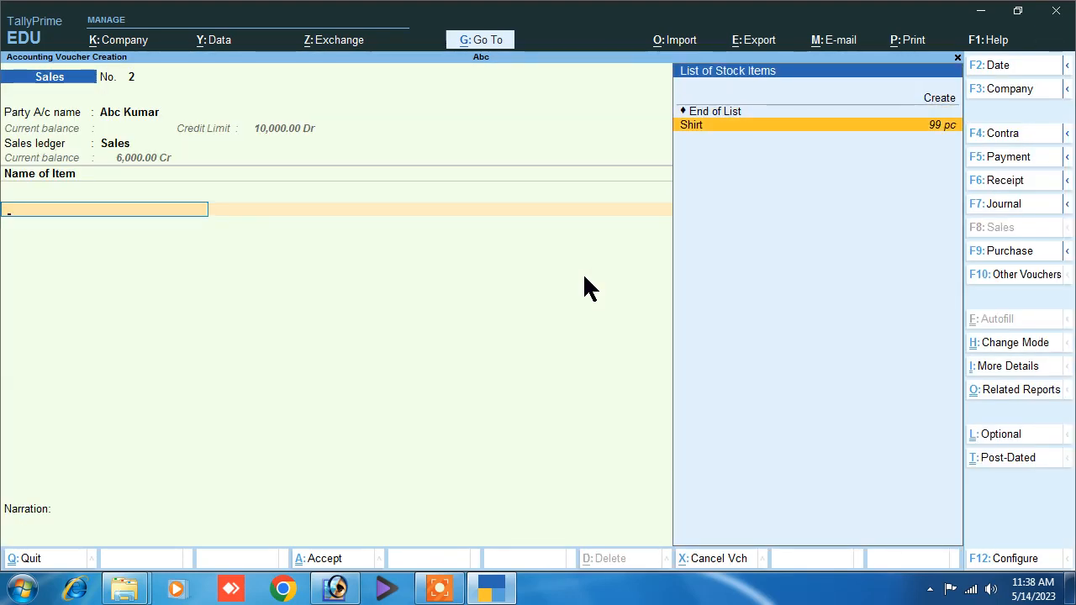
pyautogui.press('Return')
pyautogui.write('1')
pyautogui.press('Return')
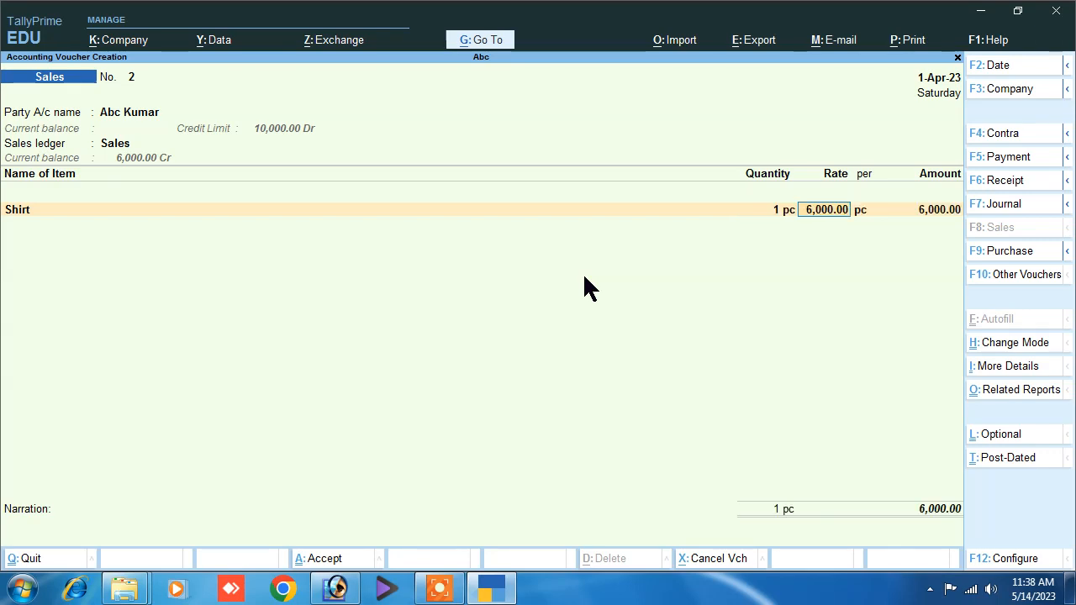
pyautogui.press('Return')
pyautogui.press('Return')
pyautogui.press('Return')
pyautogui.press('Return')
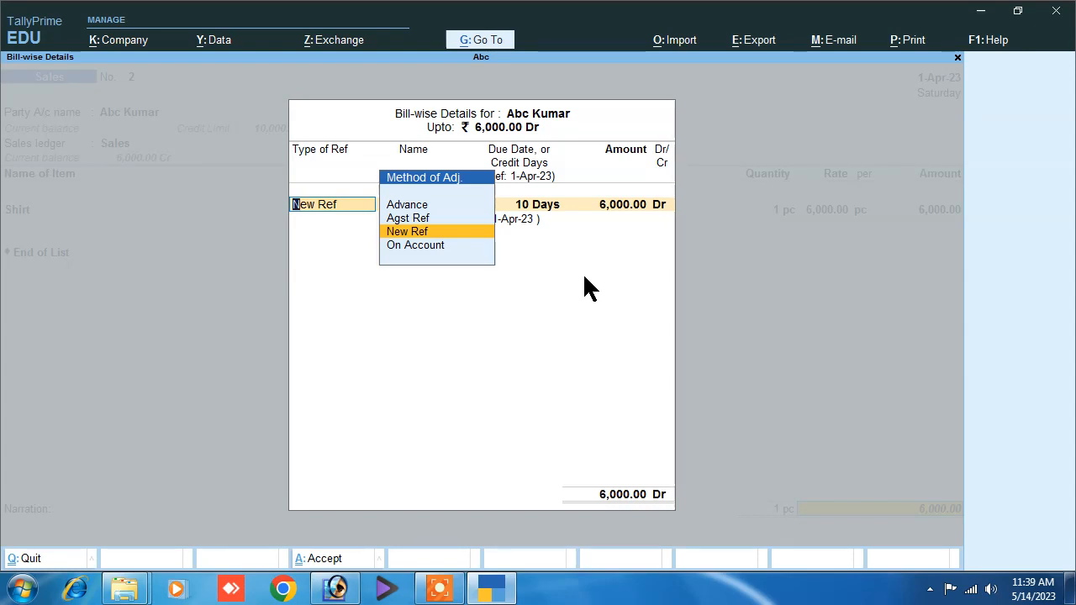
# Record the bill as New Ref Abc with 10 days' credit for 6,000, leave the narration blank and save the sales voucher
pyautogui.press('Return')
pyautogui.write('Abc')
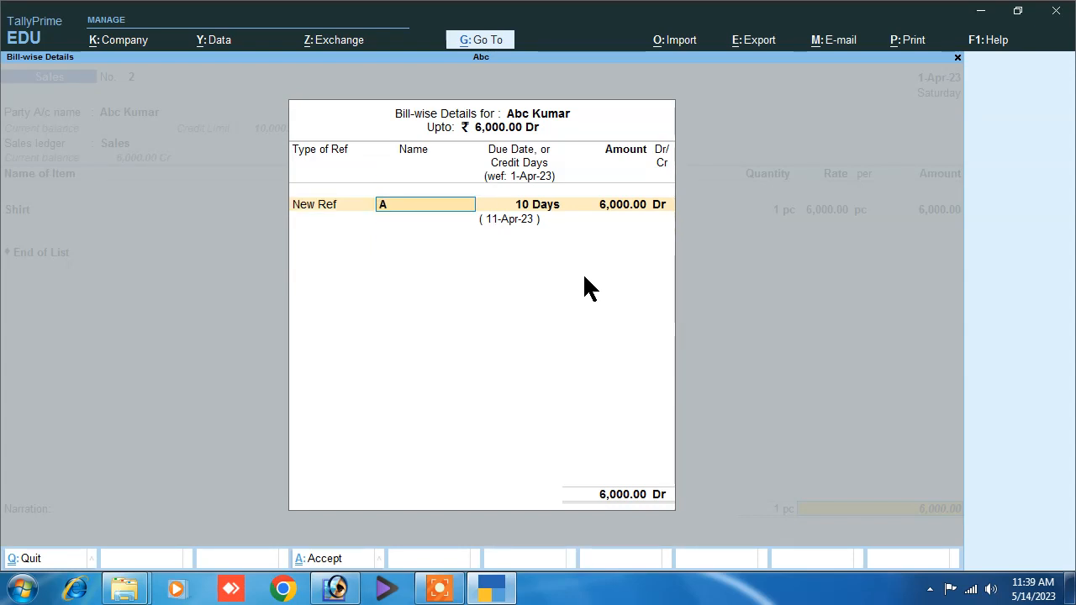
pyautogui.press('Return')
pyautogui.press('Return')
pyautogui.press('Return')
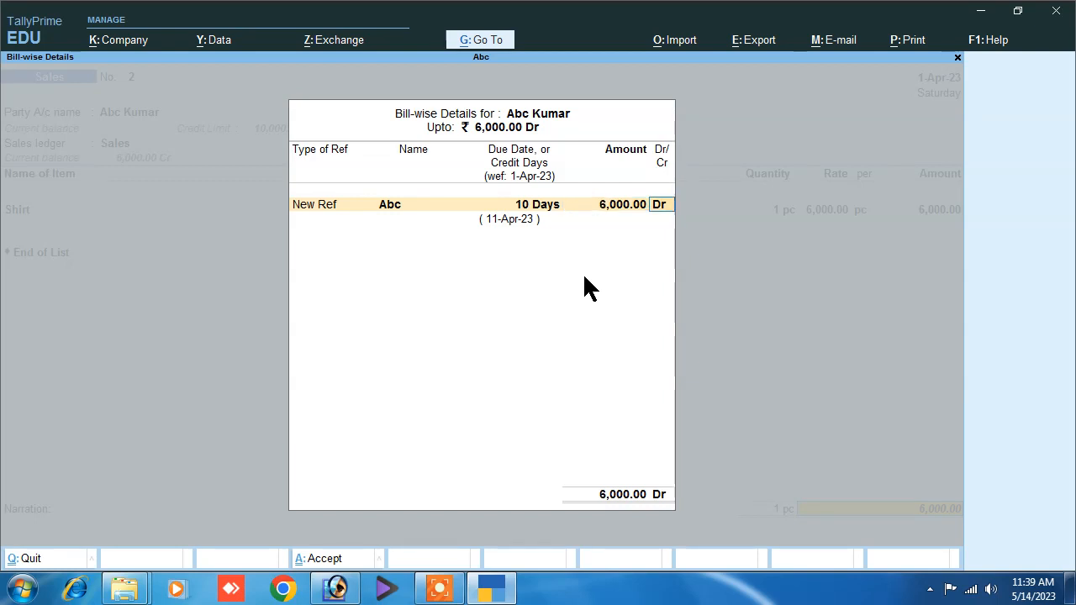
pyautogui.press('Return')
pyautogui.press('Return')
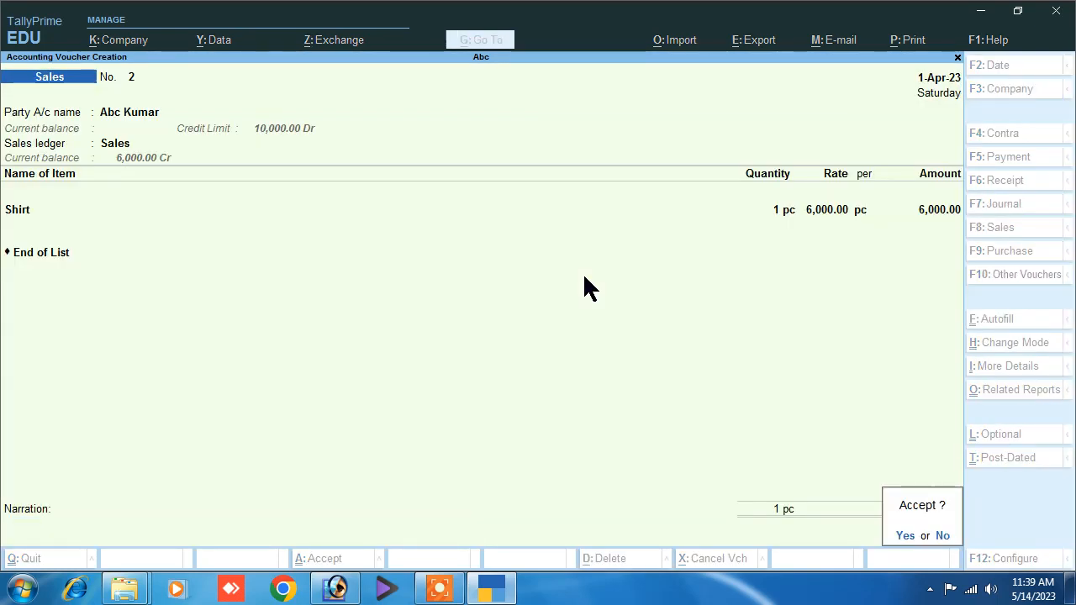
pyautogui.press('Return')
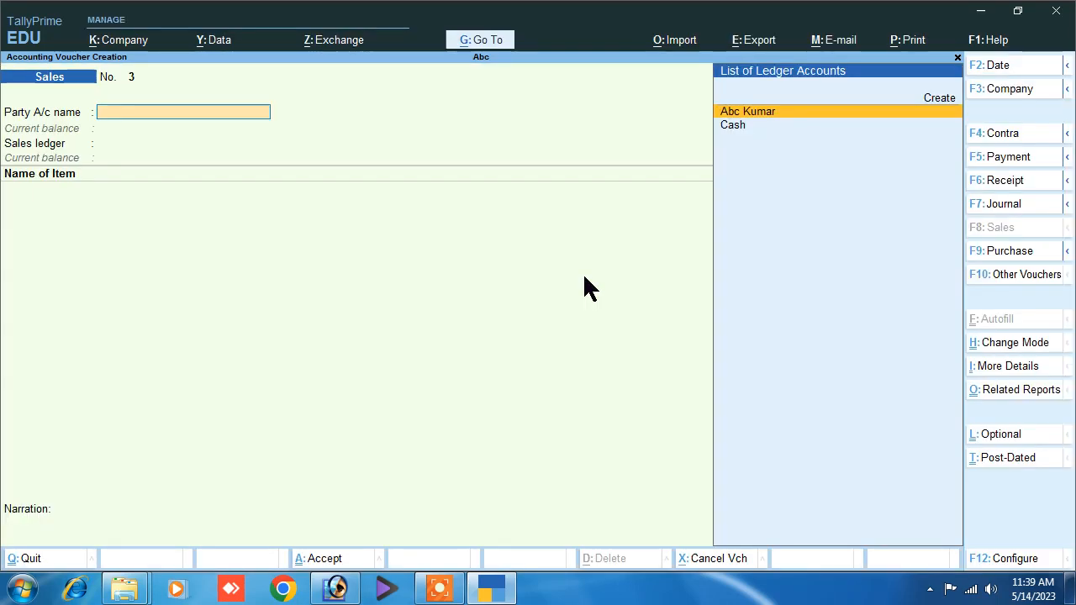